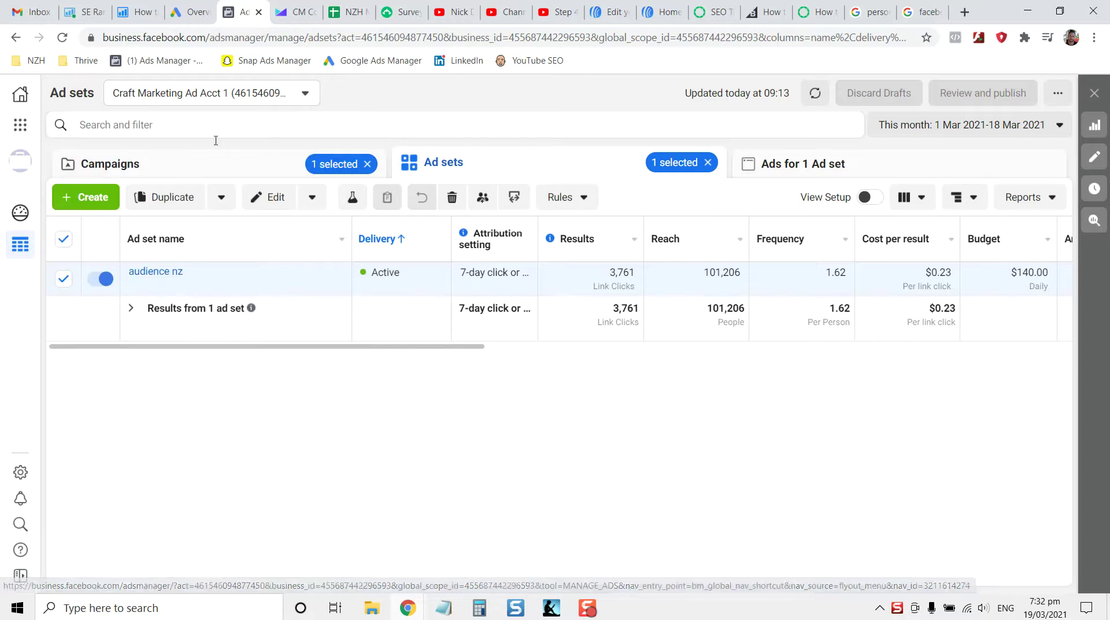
- Add ad set 'audience' with ad 'ADS' to the existing campaign, then reopen 'audience' for editing
click(96, 197)
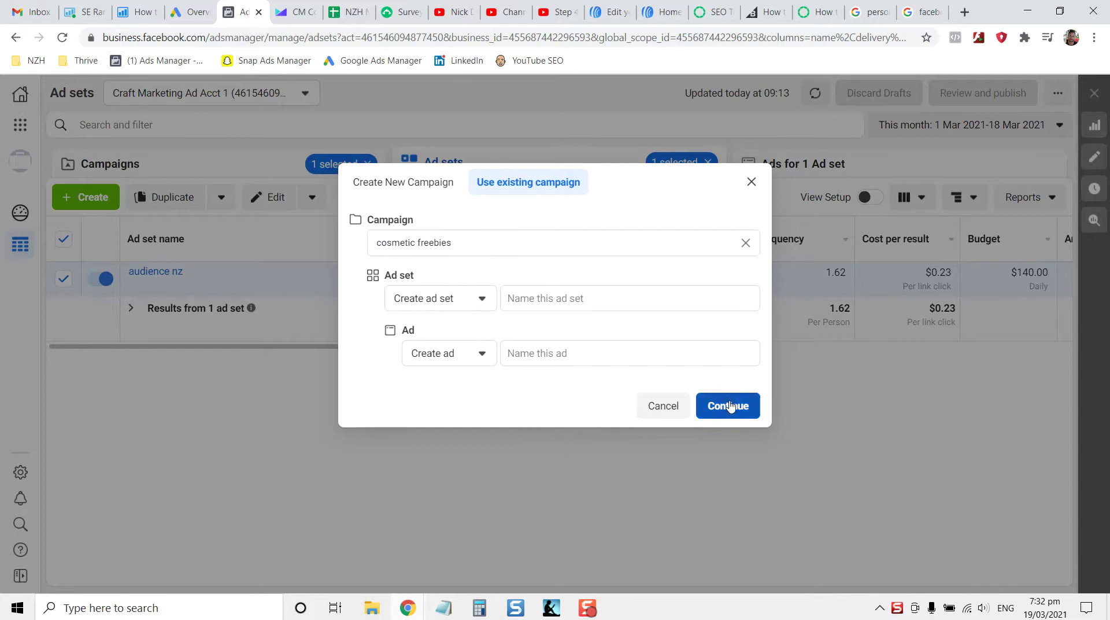
click(609, 297)
text(audienc)
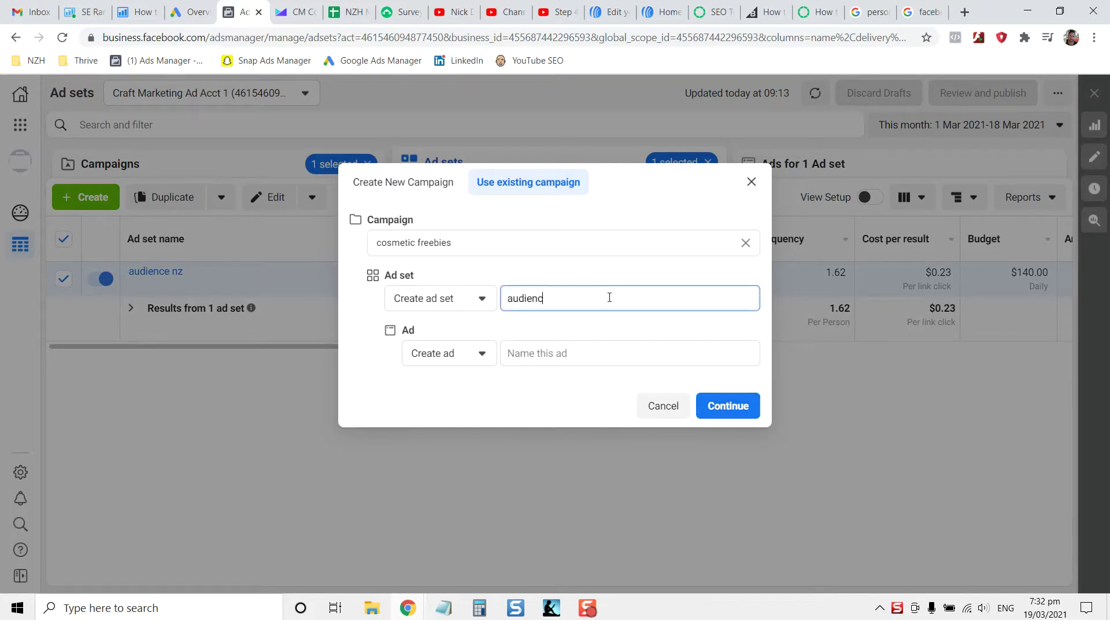
text(e)
key(Tab)
key(Tab)
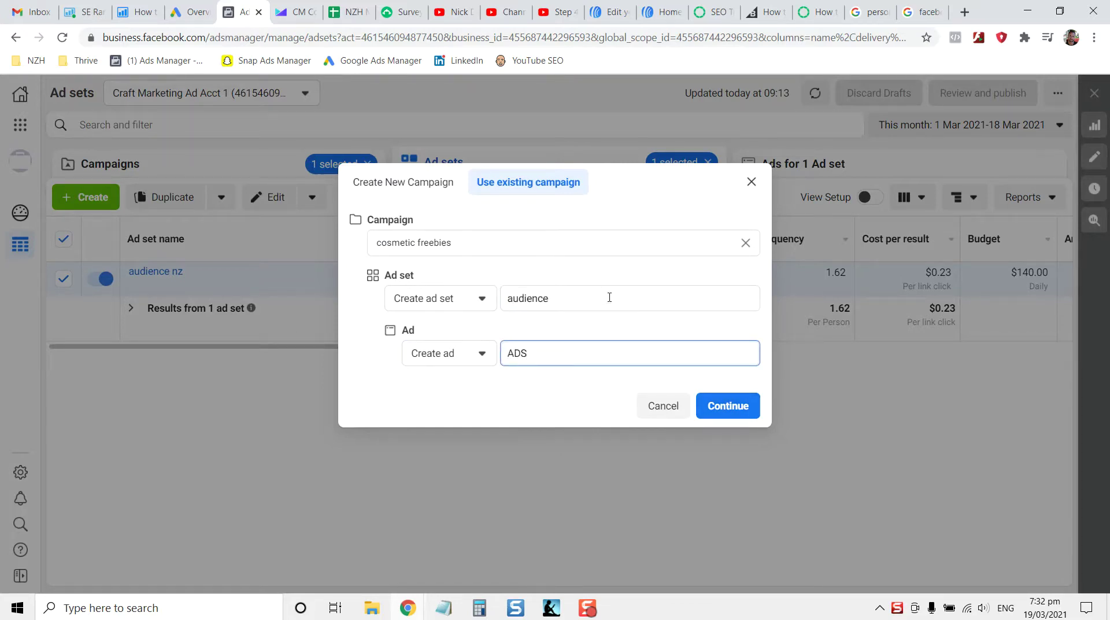
text(ADS)
click(711, 408)
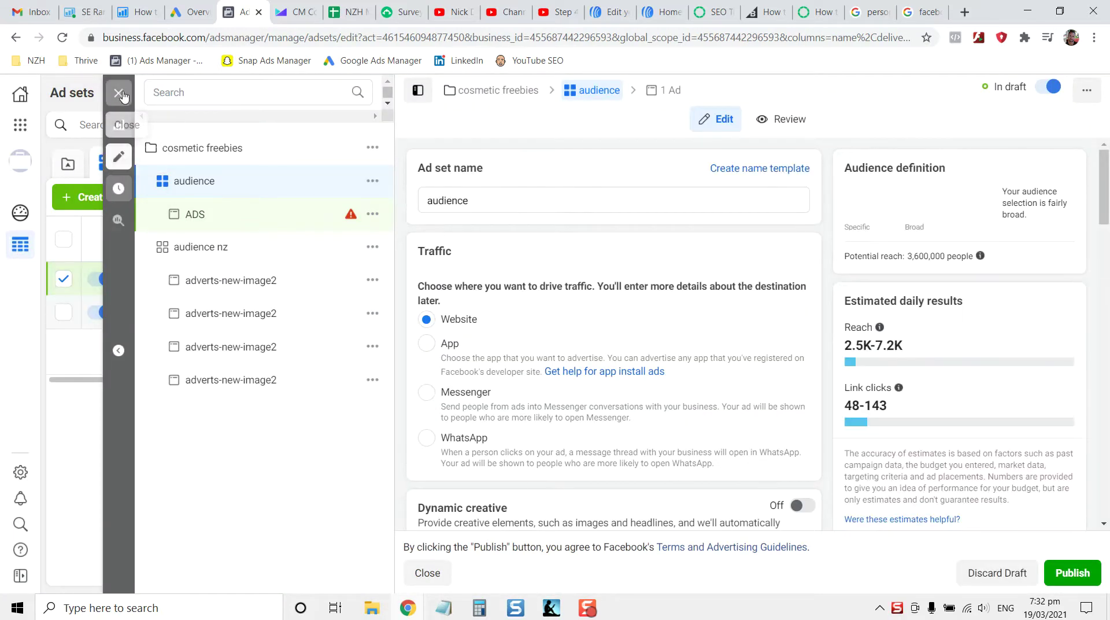
click(119, 92)
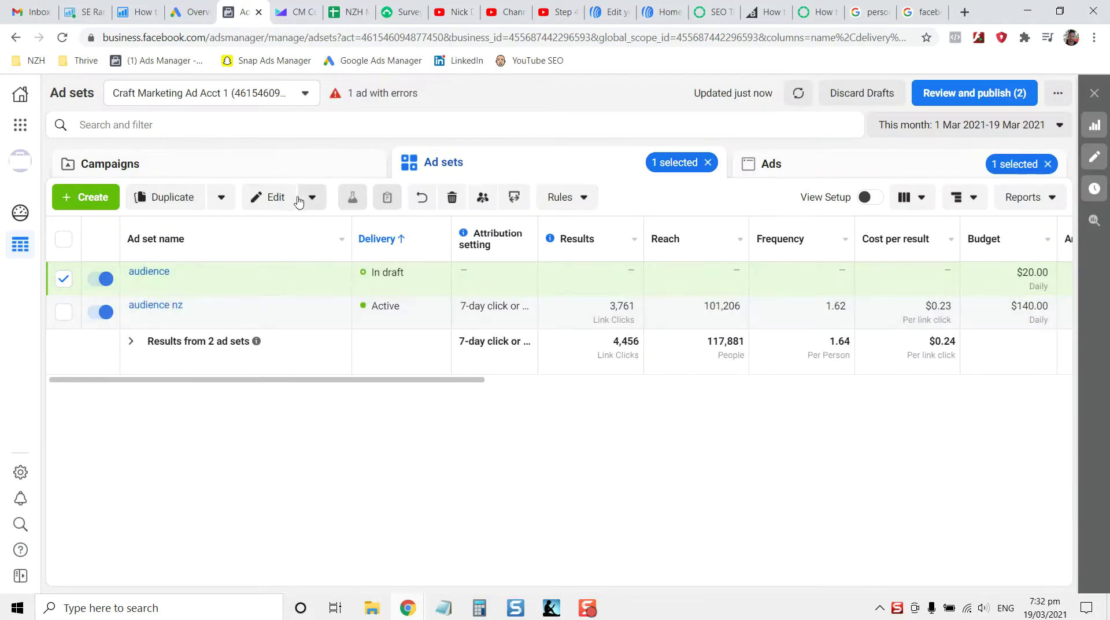
click(268, 197)
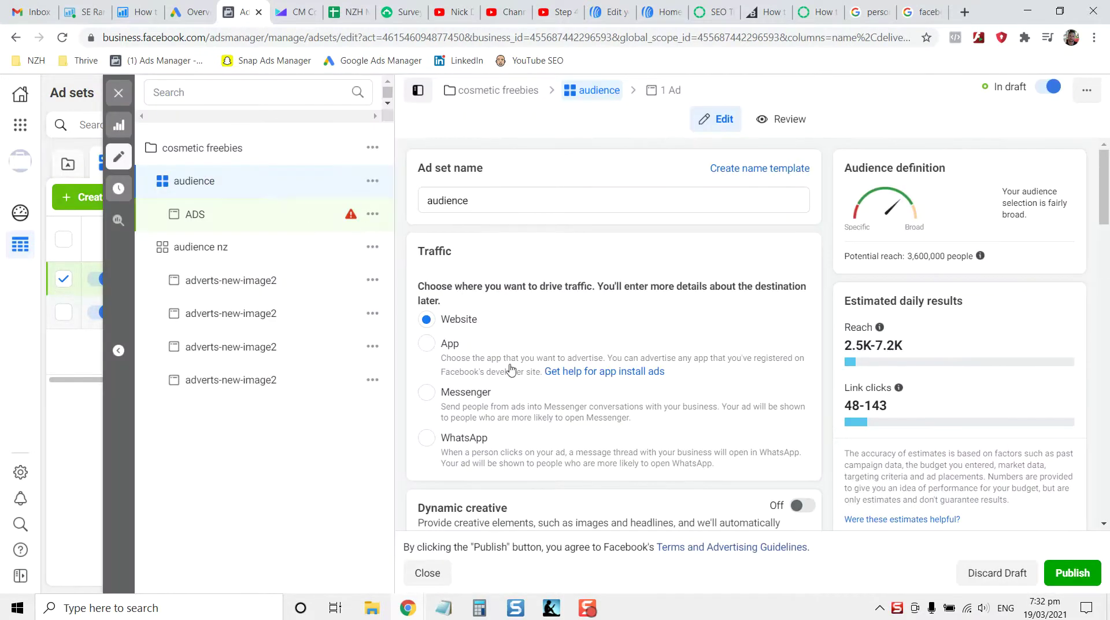
- Replace New Zealand with Christchurch, Canterbury as the ad set's target location
scroll(511, 368, down, 8)
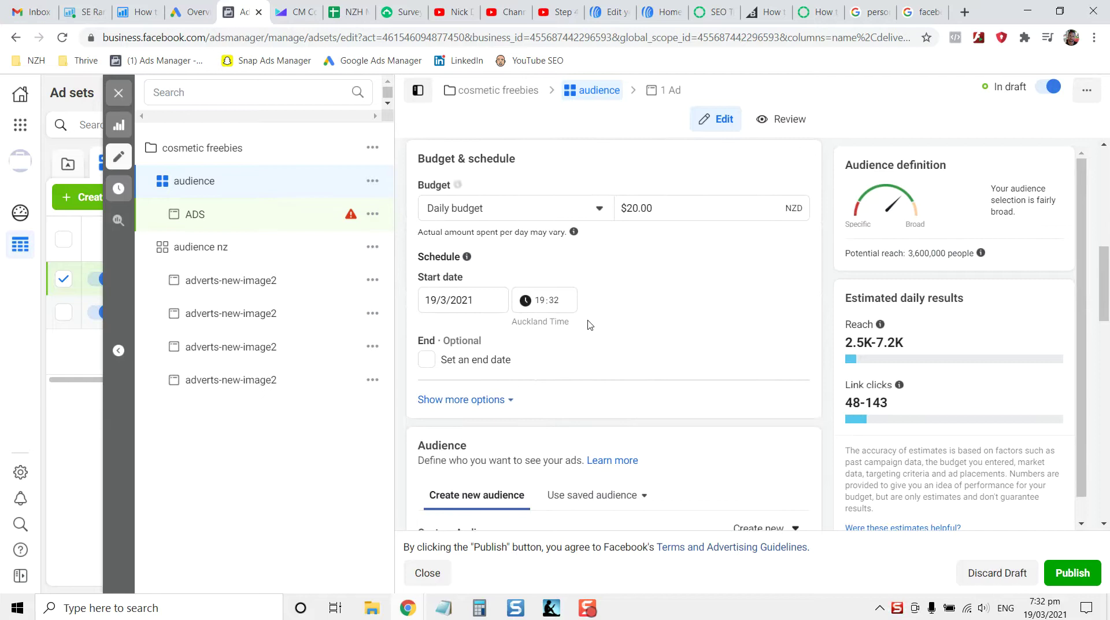
scroll(589, 324, down, 5)
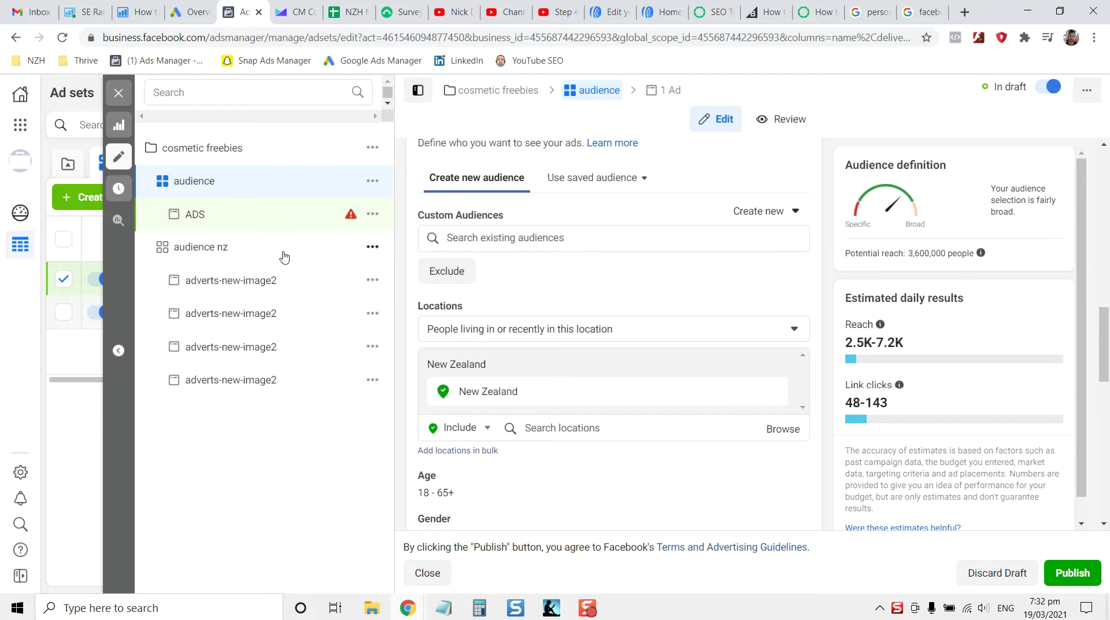
scroll(417, 330, down, 5)
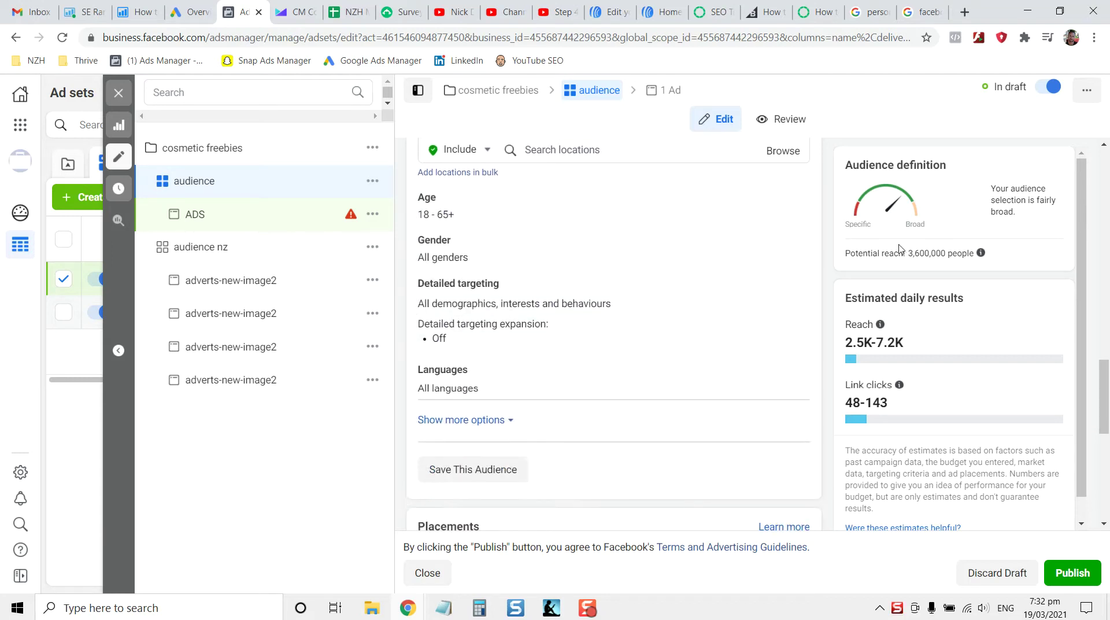
click(958, 250)
scroll(588, 246, up, 2)
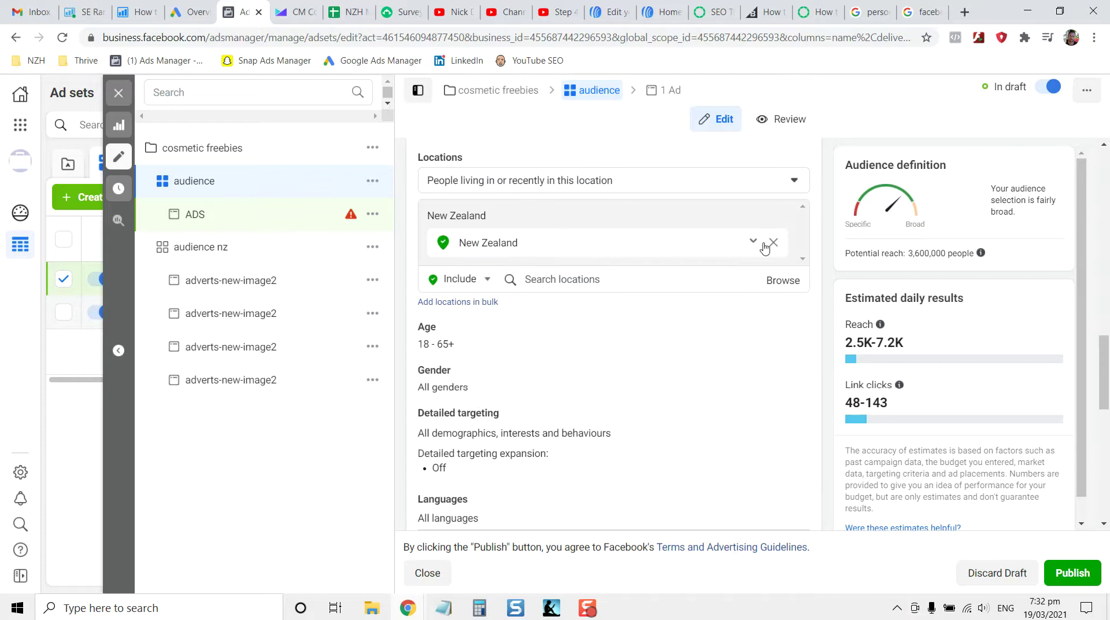
click(695, 280)
text(christchu)
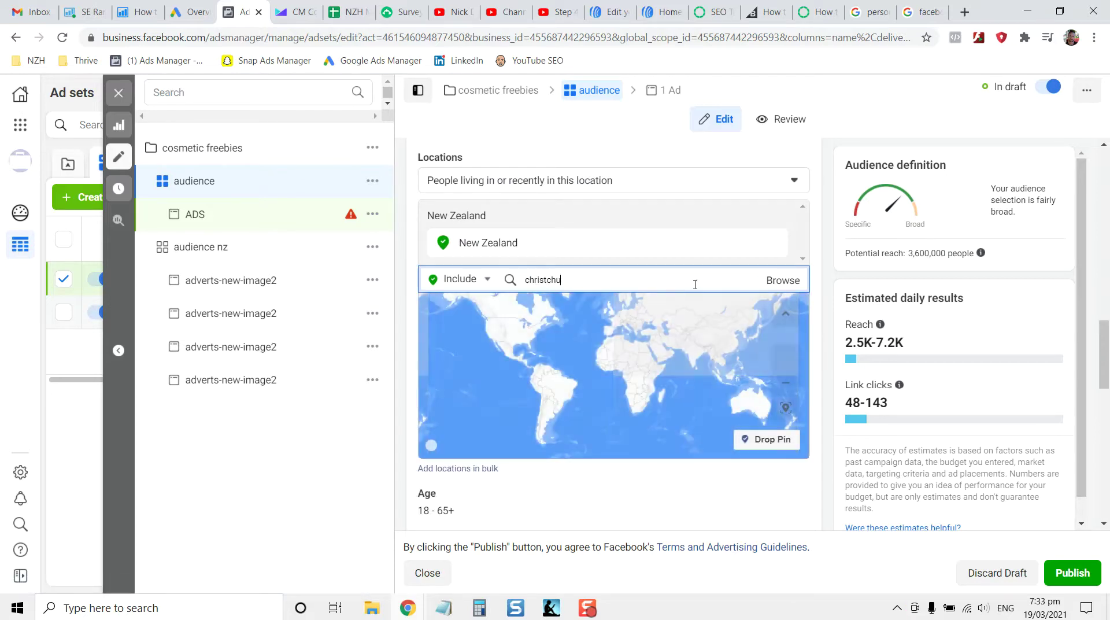
text(rch)
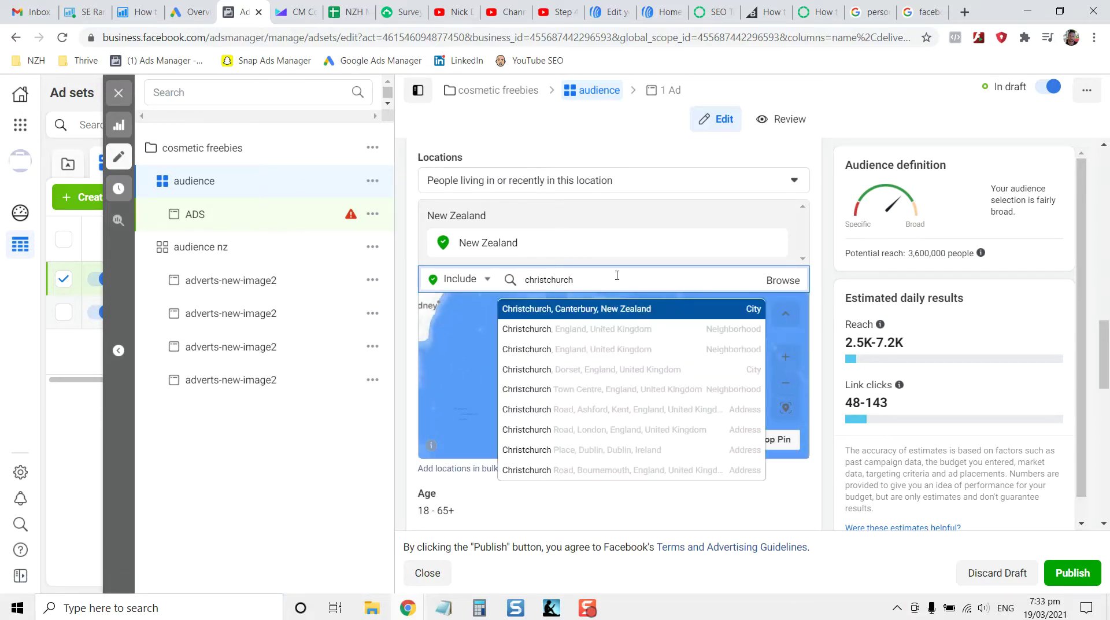
click(612, 309)
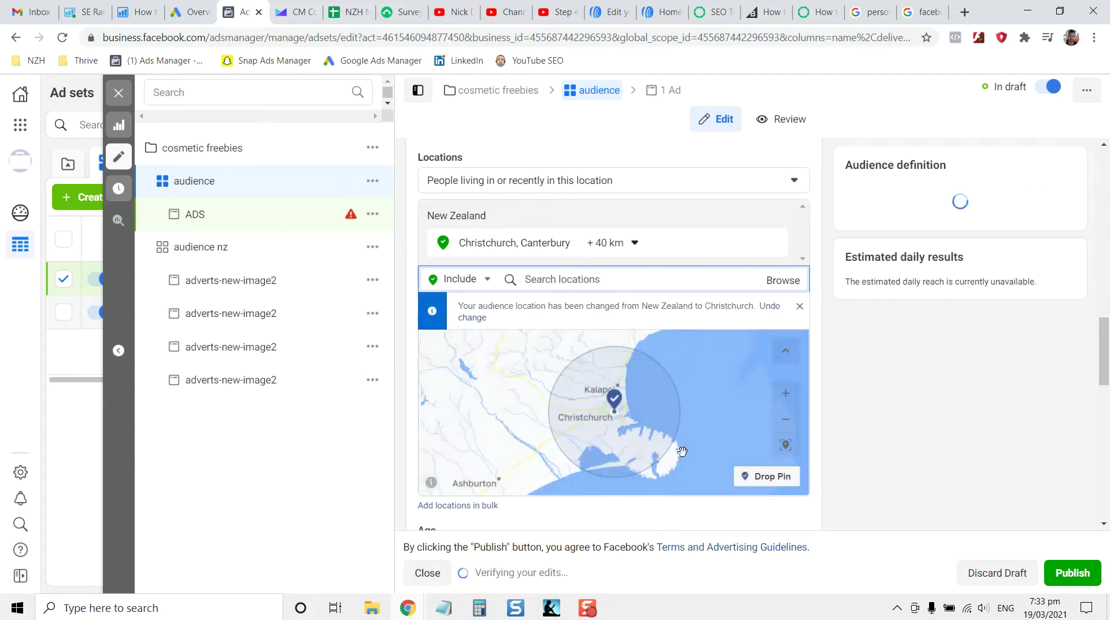
- Drop a pin just west of Christchurch and set its targeting radius to 5 km
click(742, 474)
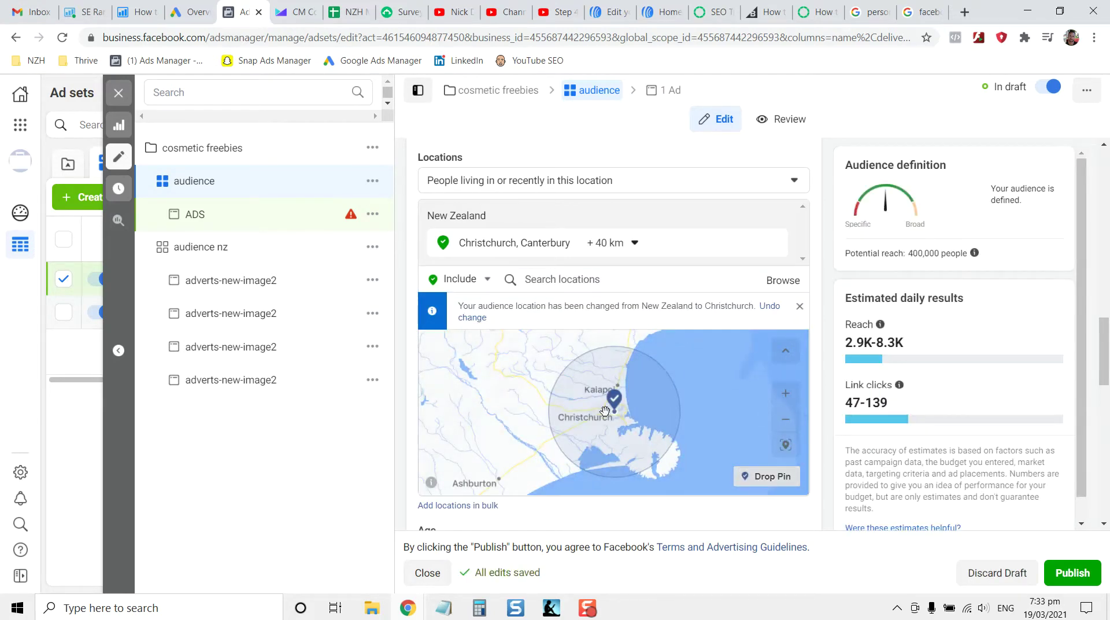
click(605, 410)
click(616, 243)
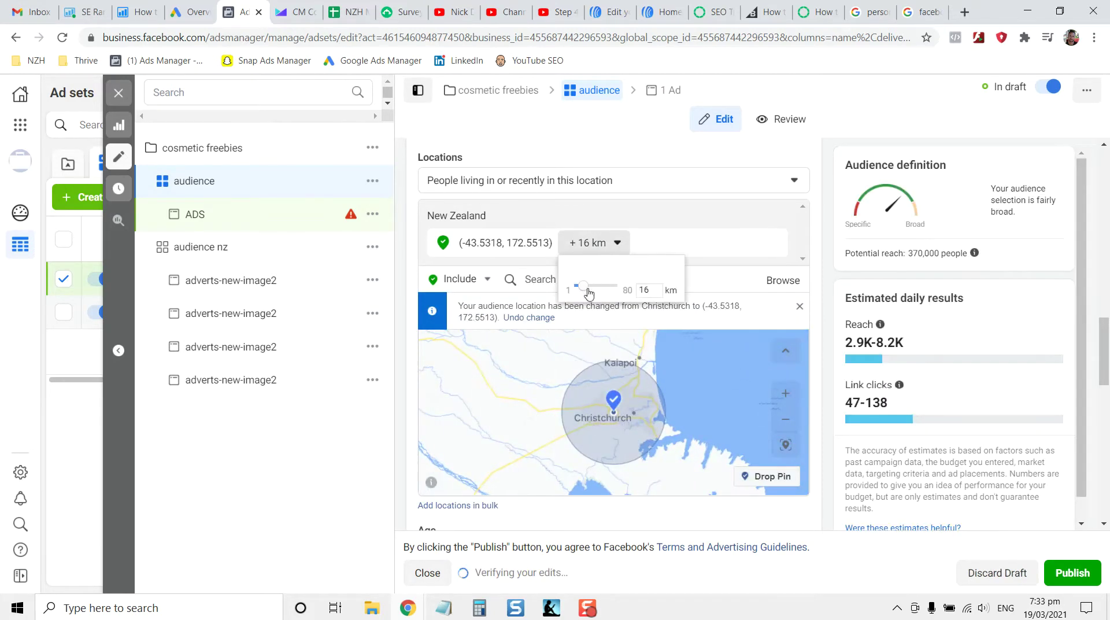
drag(585, 289, 586, 288)
click(607, 409)
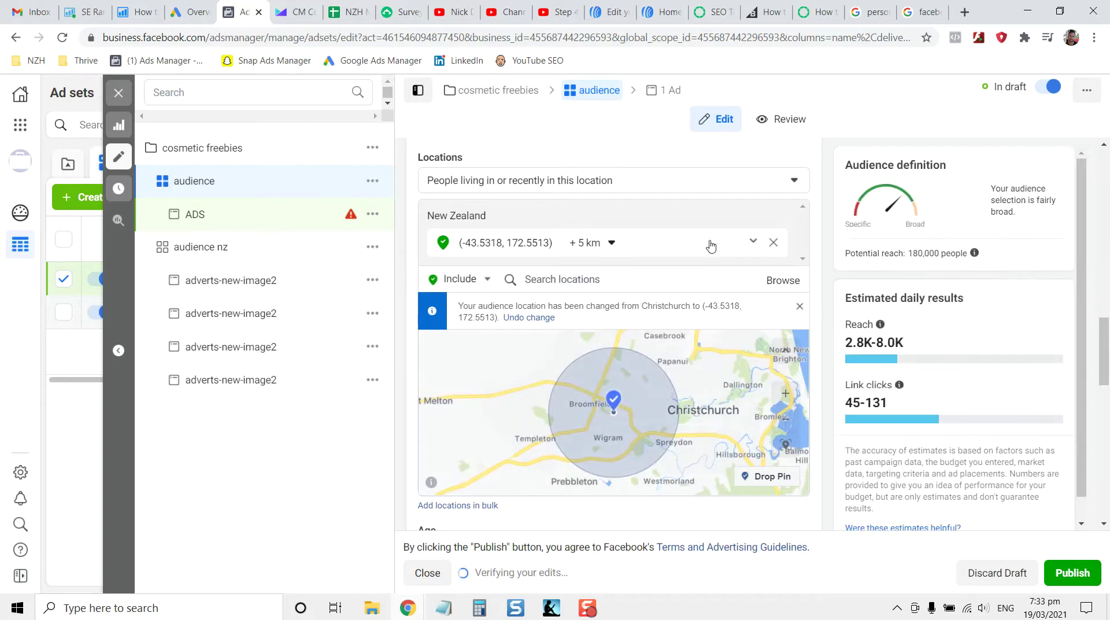
scroll(636, 278, down, 3)
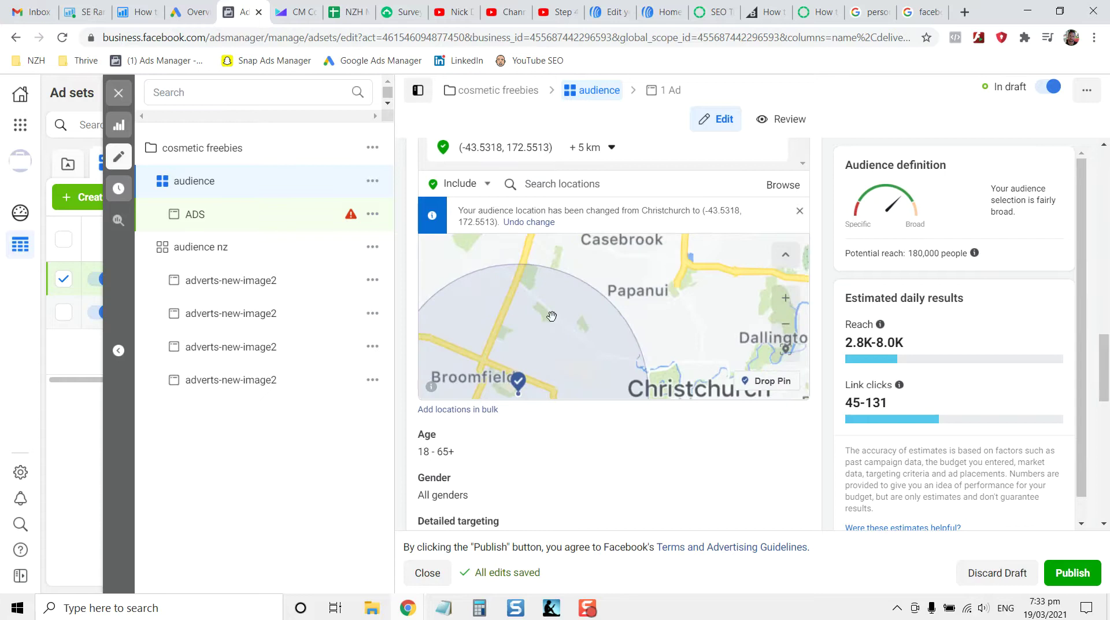
scroll(551, 316, down, 5)
- Set the audience age range to 20–30
scroll(428, 306, down, 3)
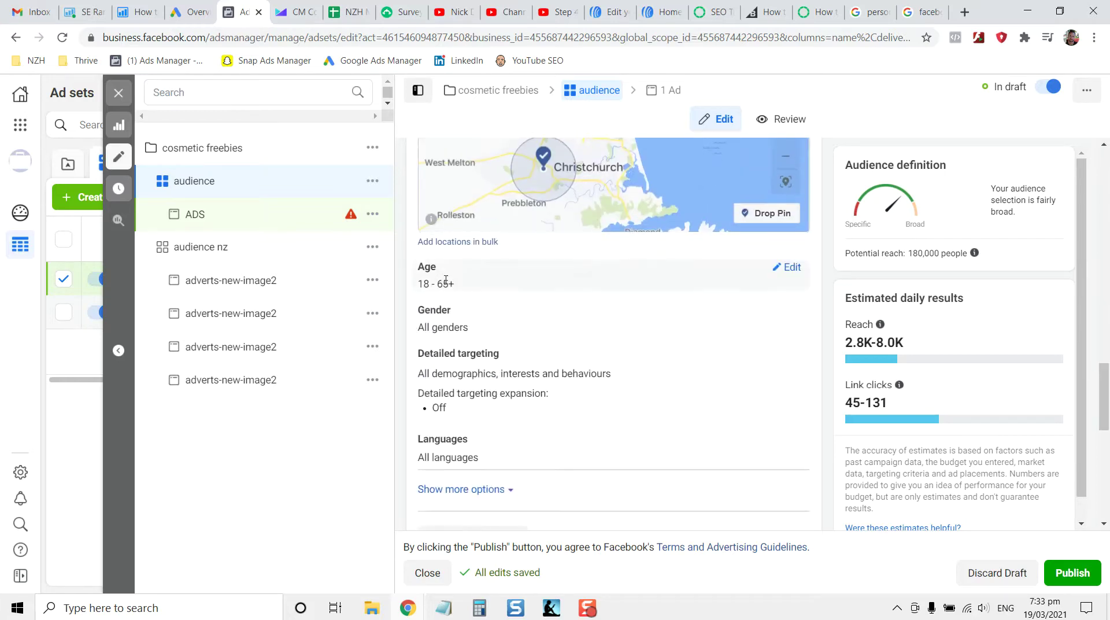
click(793, 268)
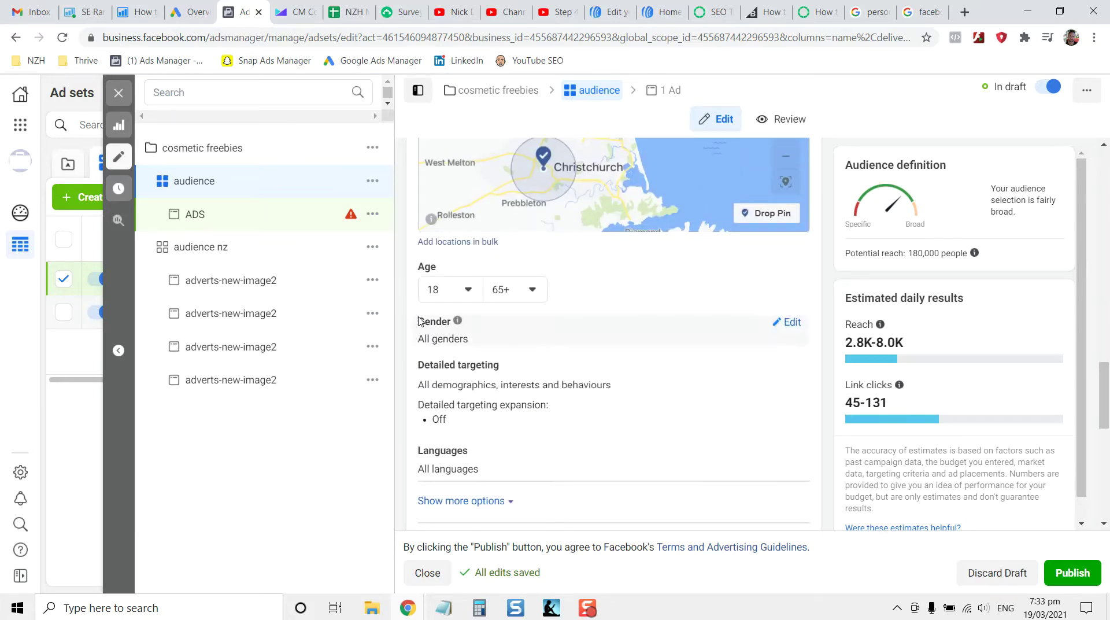
click(454, 289)
click(486, 493)
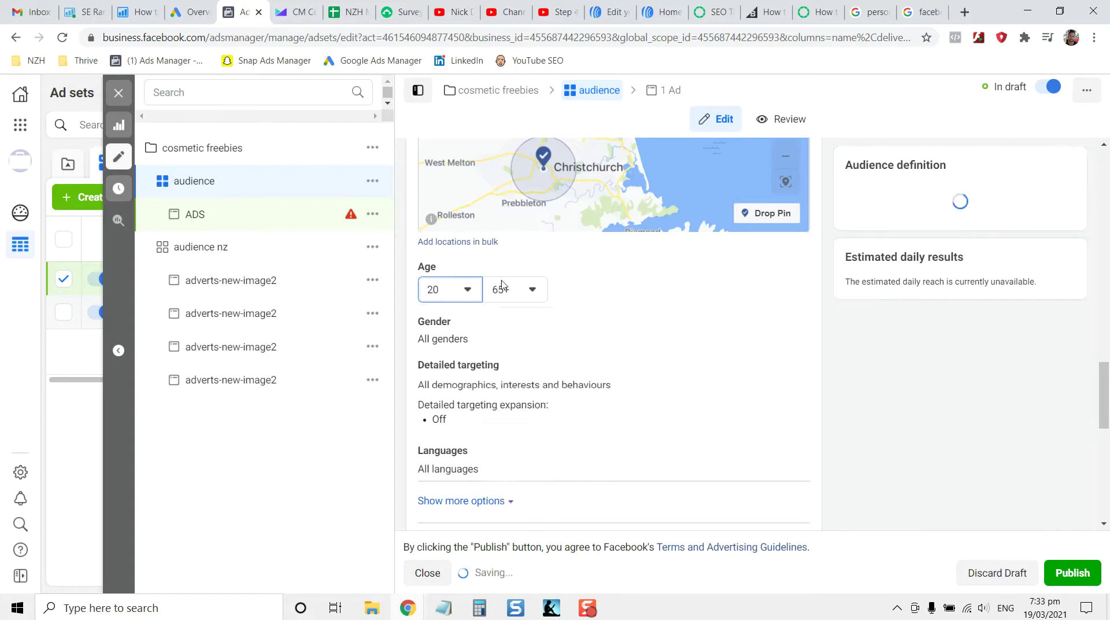
click(503, 289)
scroll(520, 371, up, 5)
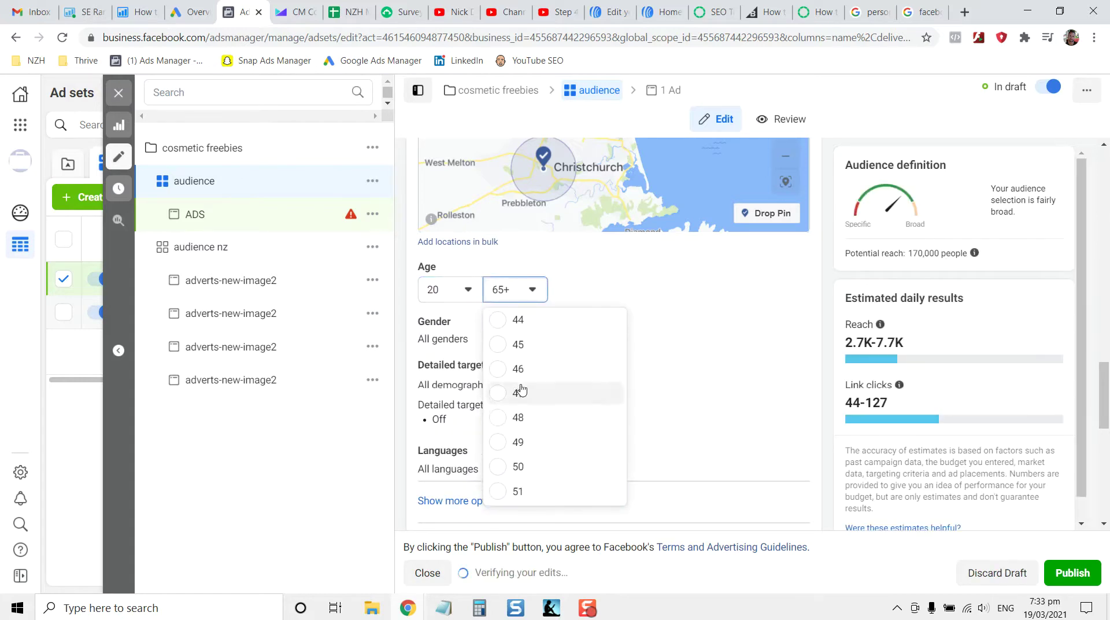
scroll(521, 390, up, 7)
click(494, 393)
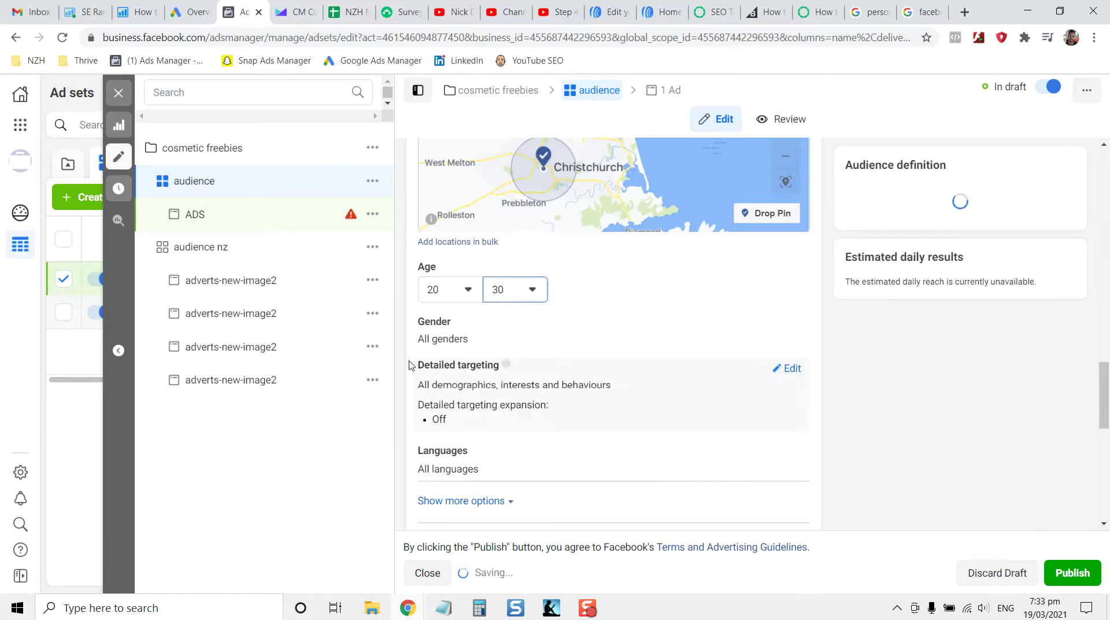
- Limit the gender targeting to women only
click(661, 324)
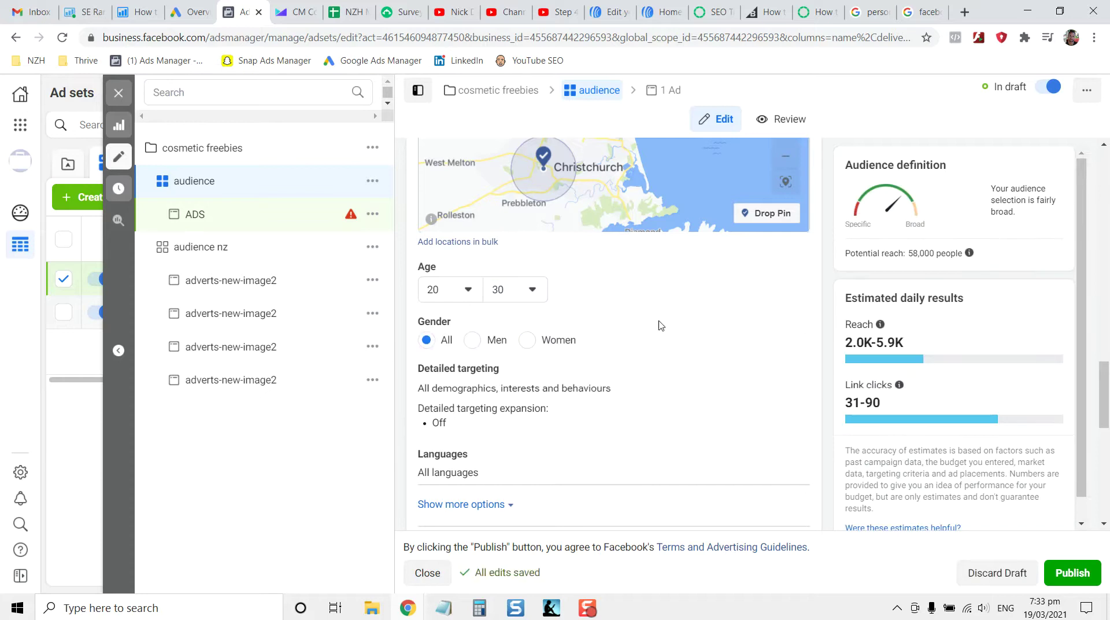
click(527, 340)
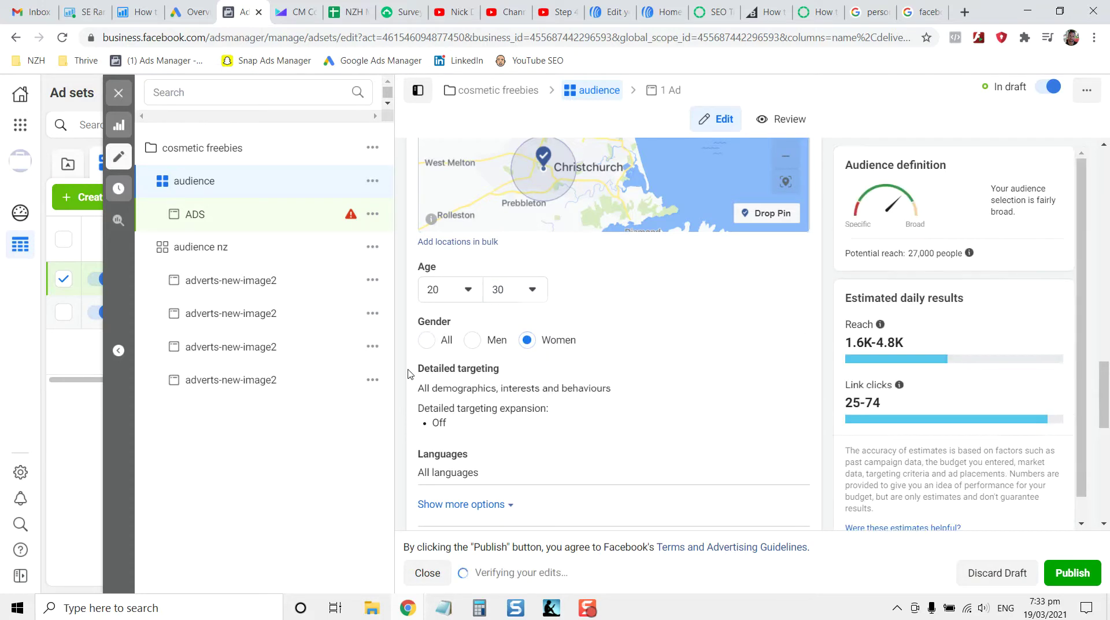
scroll(408, 373, down, 2)
scroll(407, 373, down, 6)
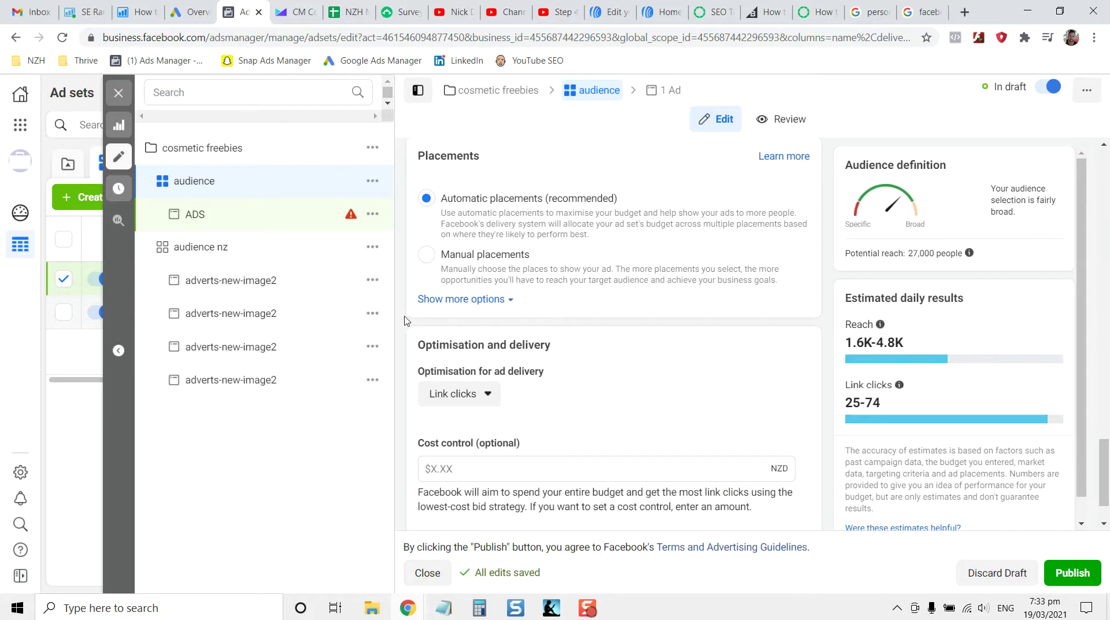
scroll(407, 321, down, 1)
click(428, 187)
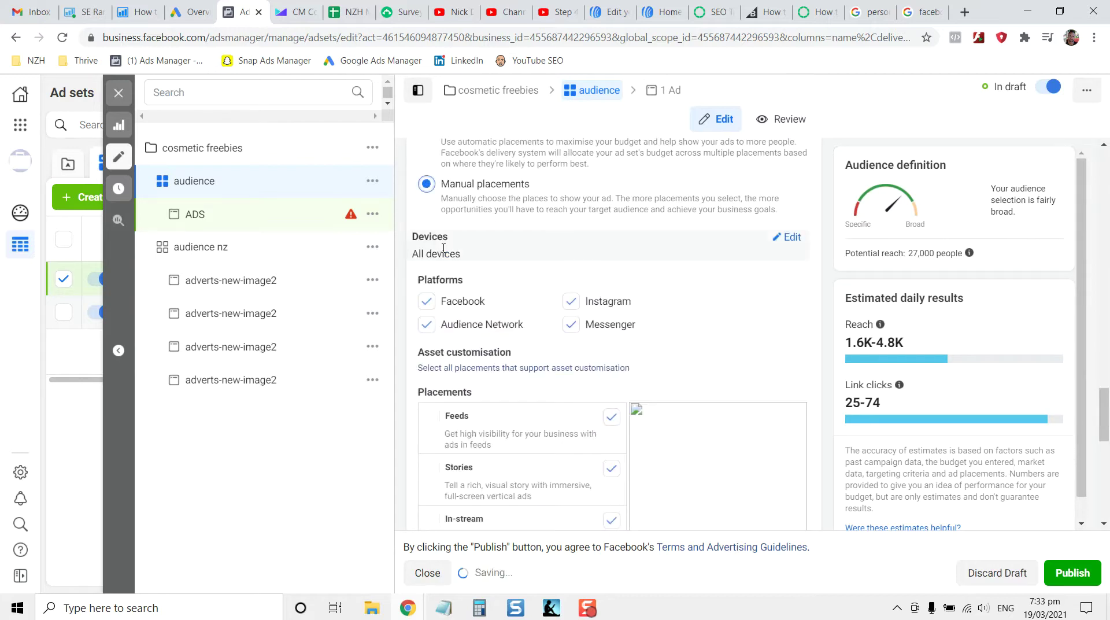
scroll(490, 352, down, 5)
scroll(491, 355, up, 5)
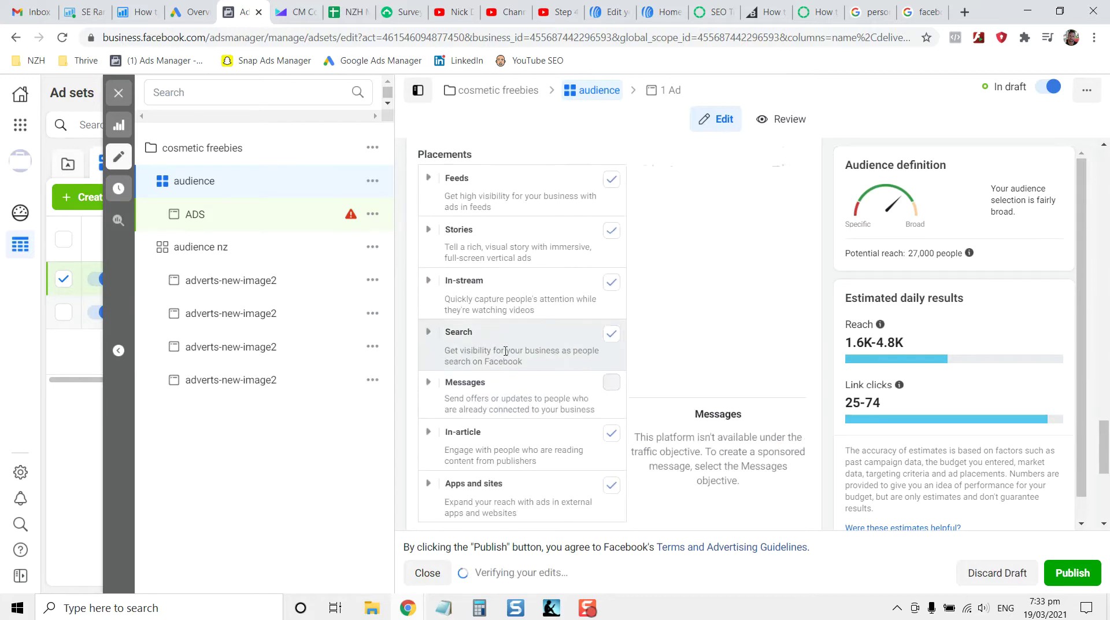
scroll(427, 189, up, 2)
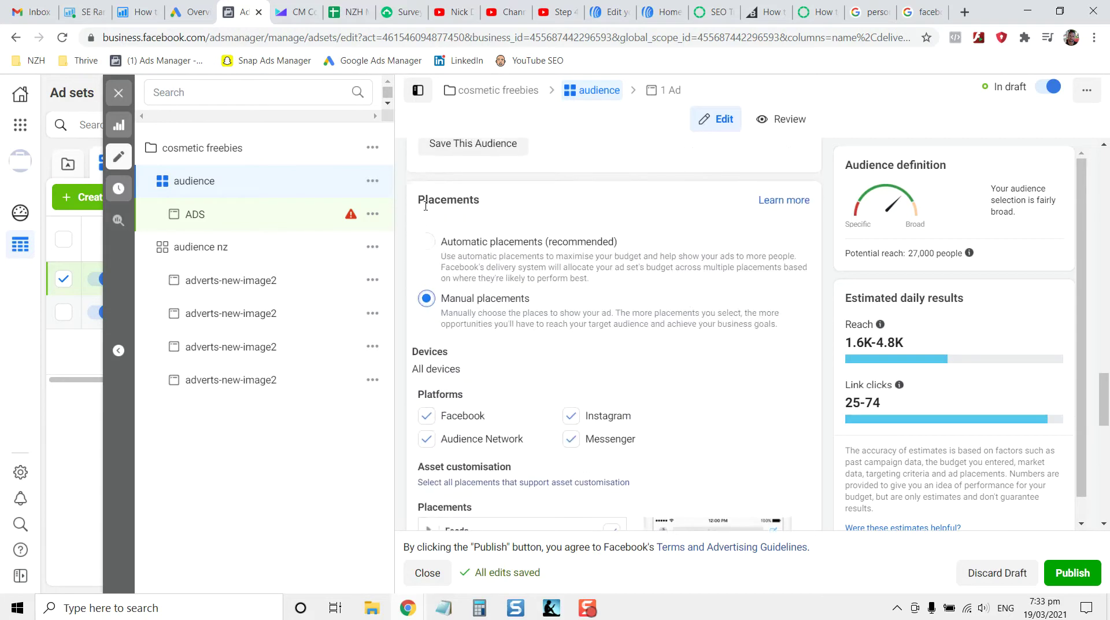
click(427, 240)
scroll(428, 301, down, 2)
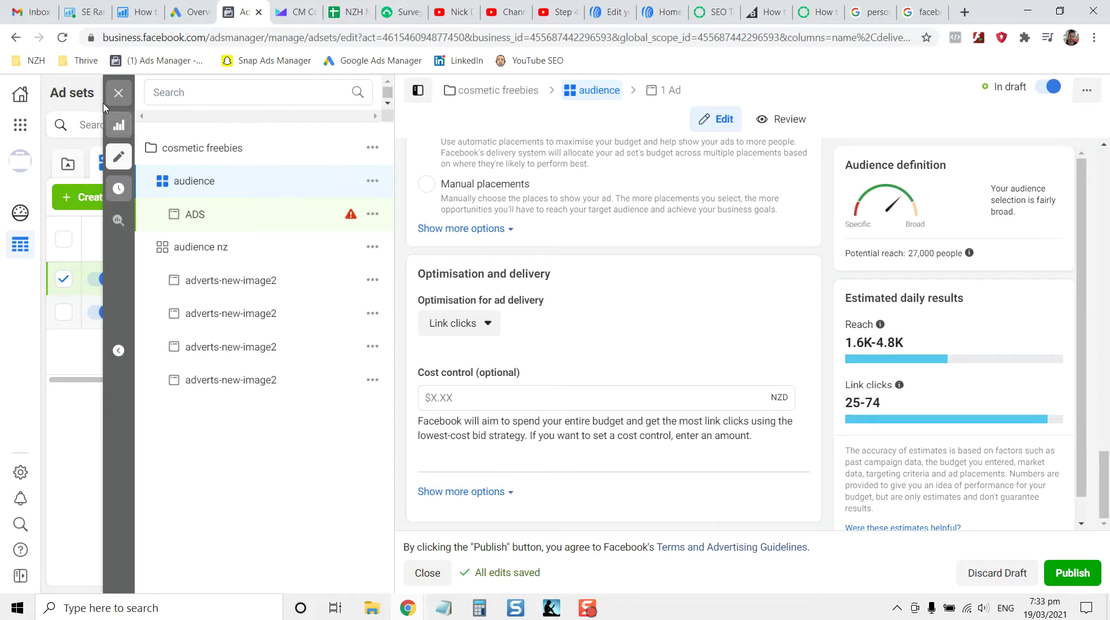
- Close the ad set editor and view the Ad sets table via the Campaigns tab
click(116, 93)
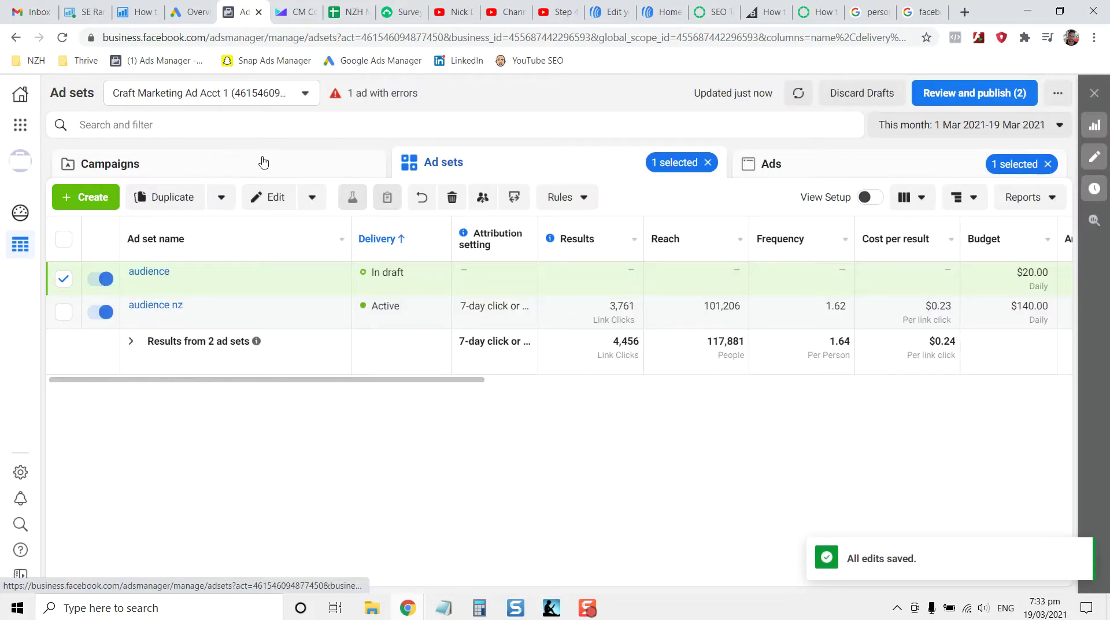
click(307, 157)
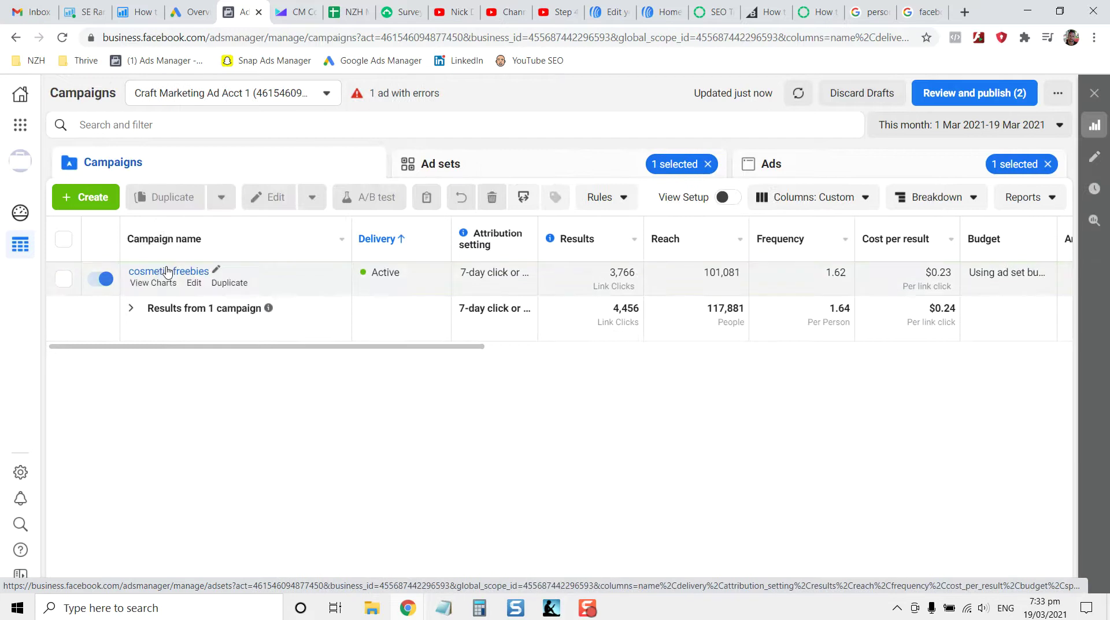
click(505, 175)
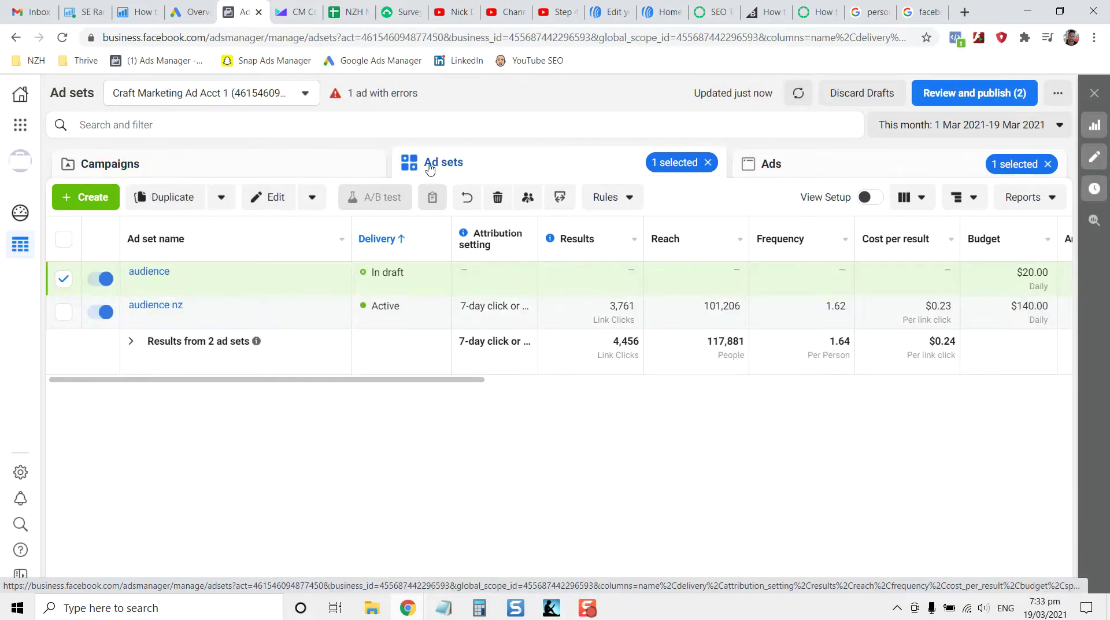
- Create a new draft campaign with the Traffic objective and view its new ad set settings
click(218, 175)
click(92, 196)
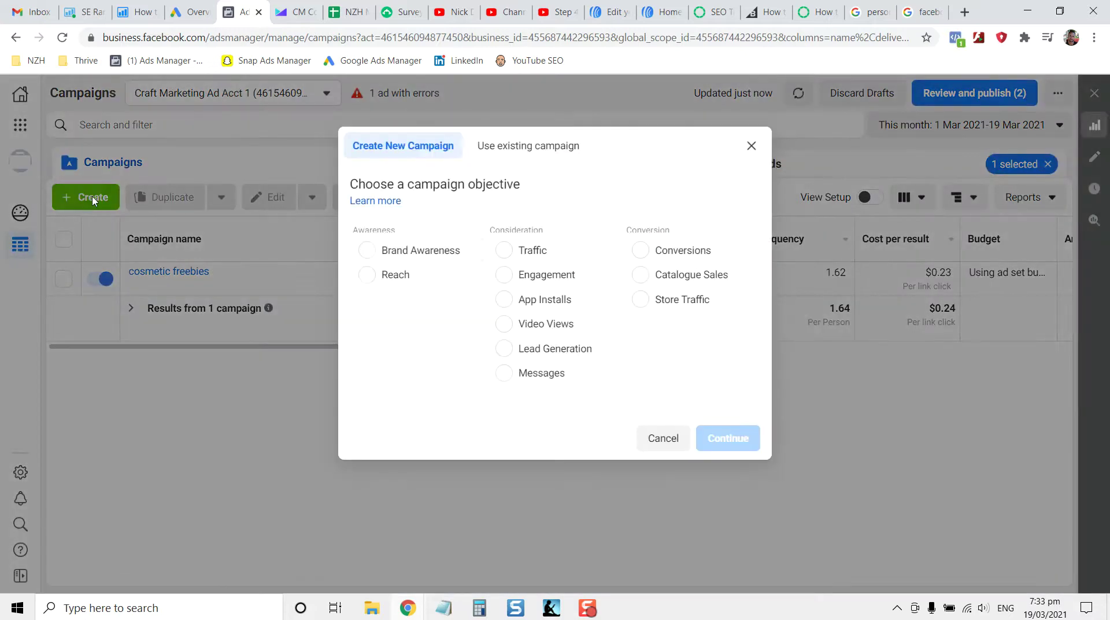
click(503, 258)
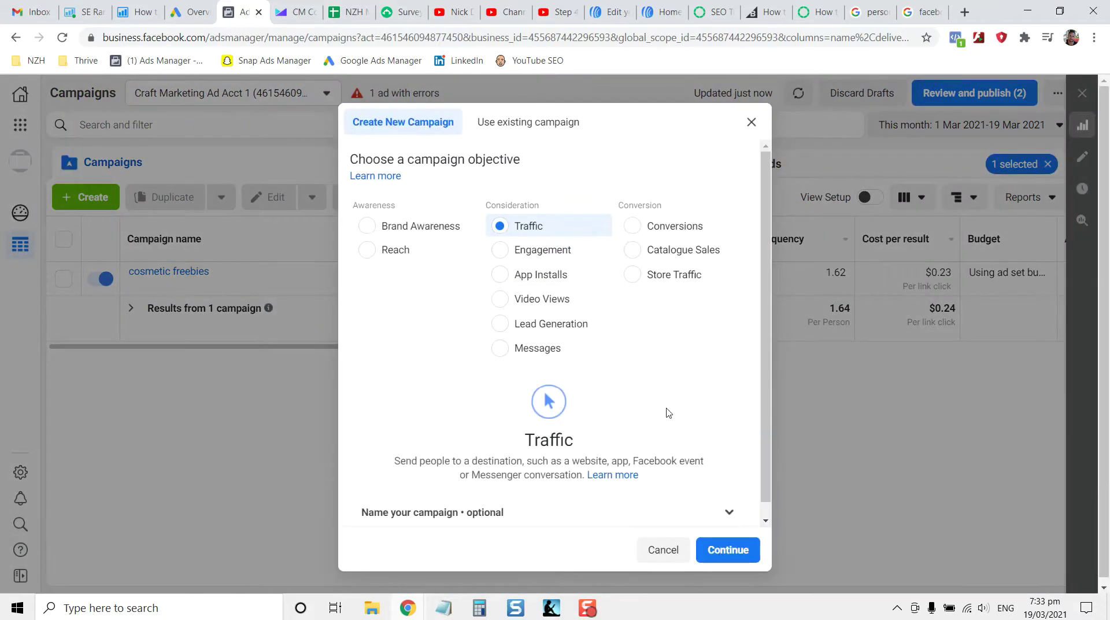
click(485, 500)
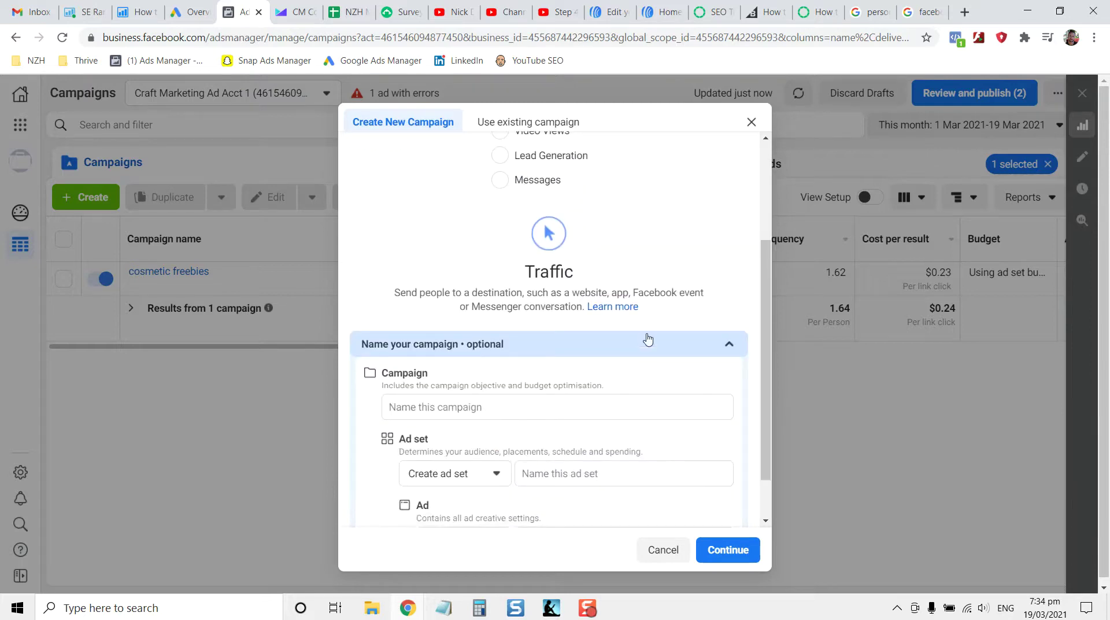
click(660, 345)
click(730, 550)
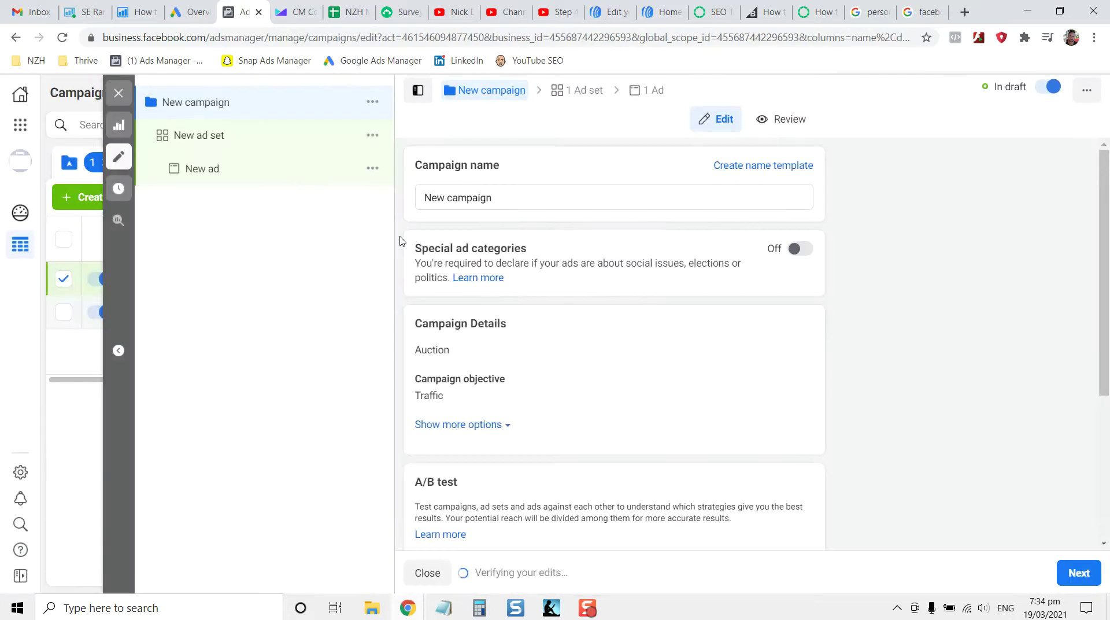
click(179, 136)
scroll(404, 349, down, 9)
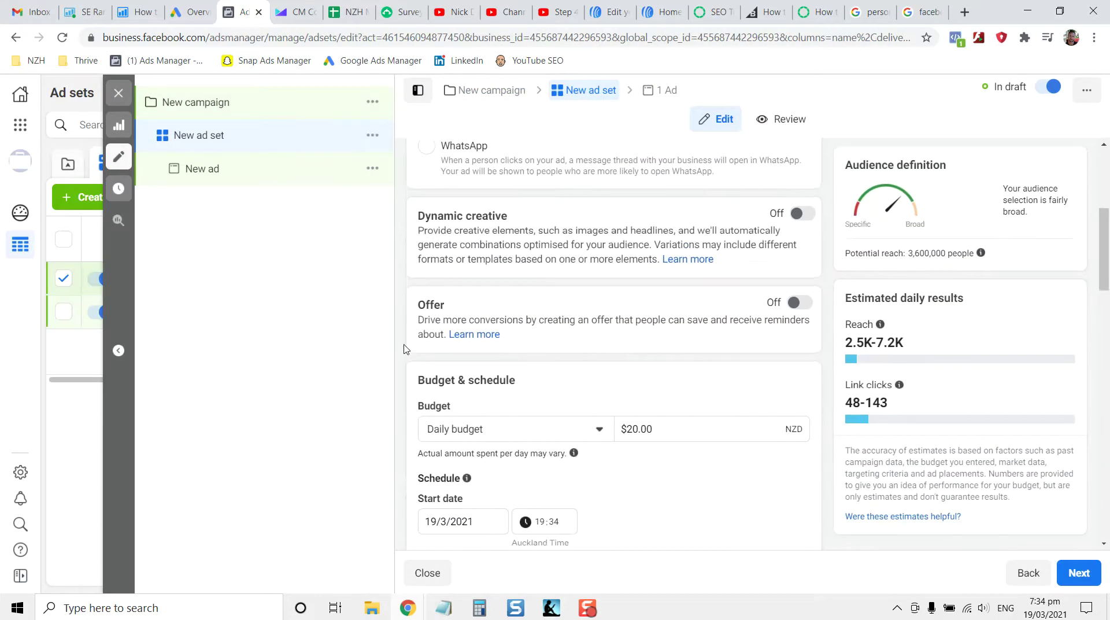
scroll(530, 329, down, 8)
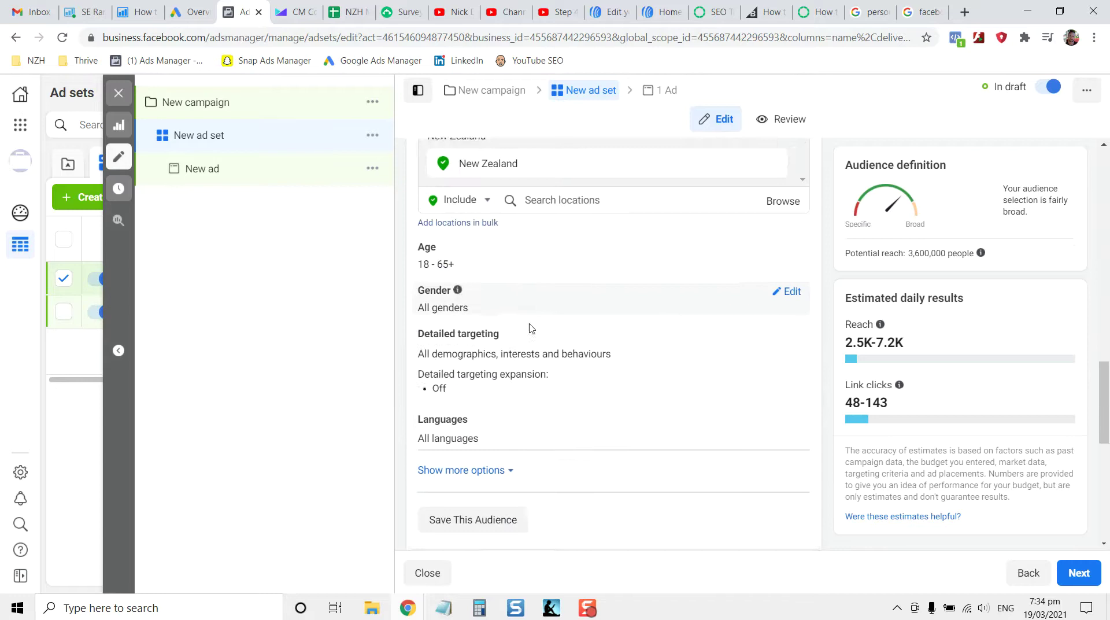
- Open the New ad, review its Instagram account choices, and bring up Add media for the creative
click(221, 170)
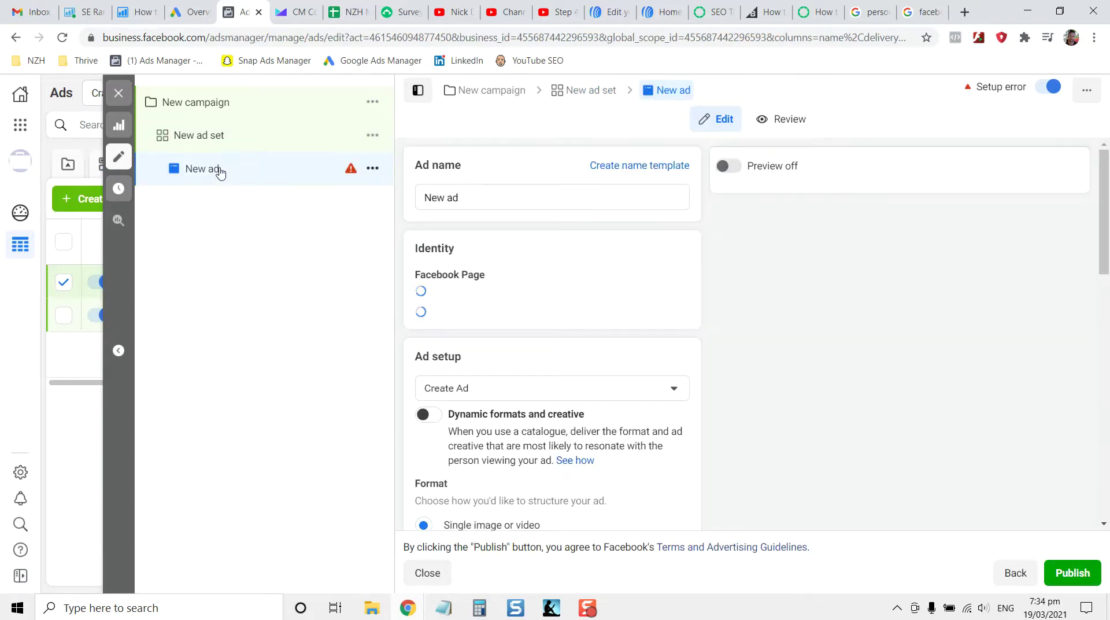
click(291, 143)
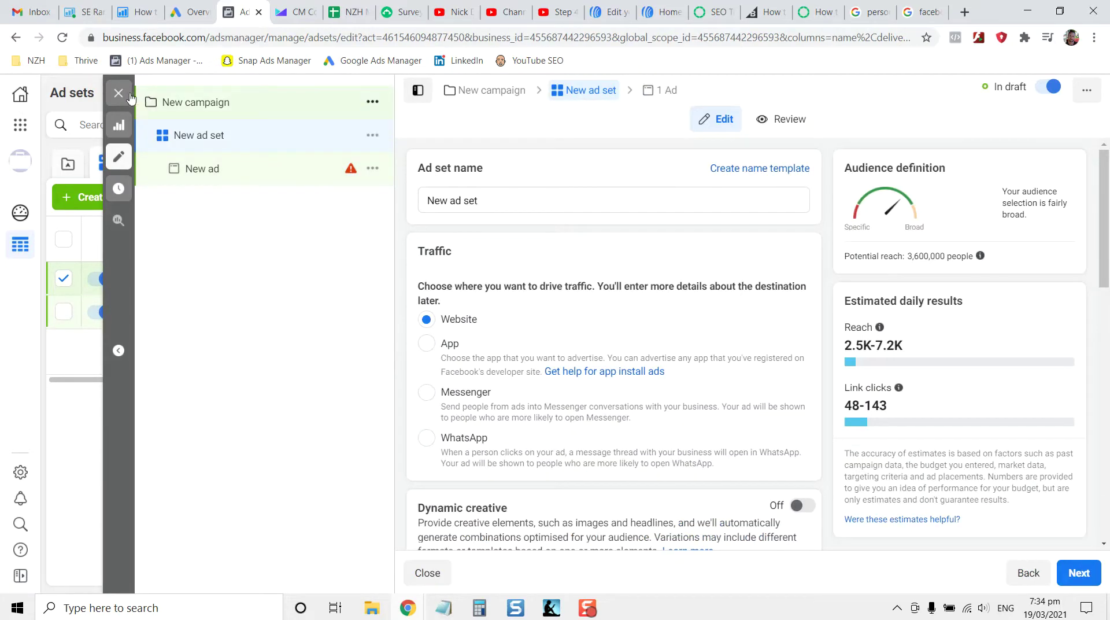
click(259, 174)
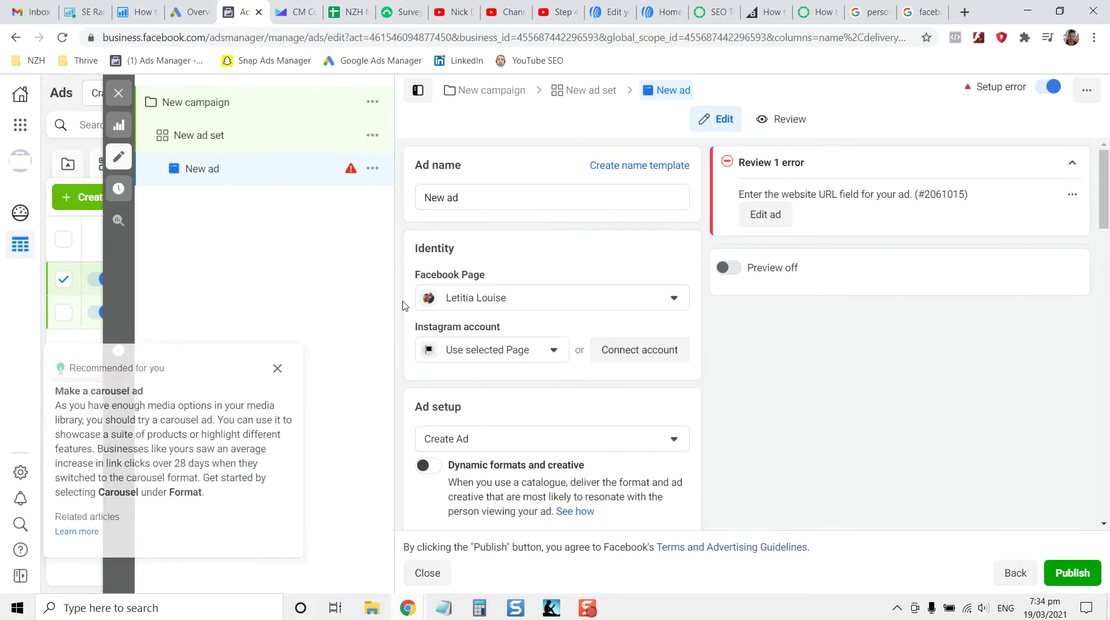
scroll(397, 305, down, 2)
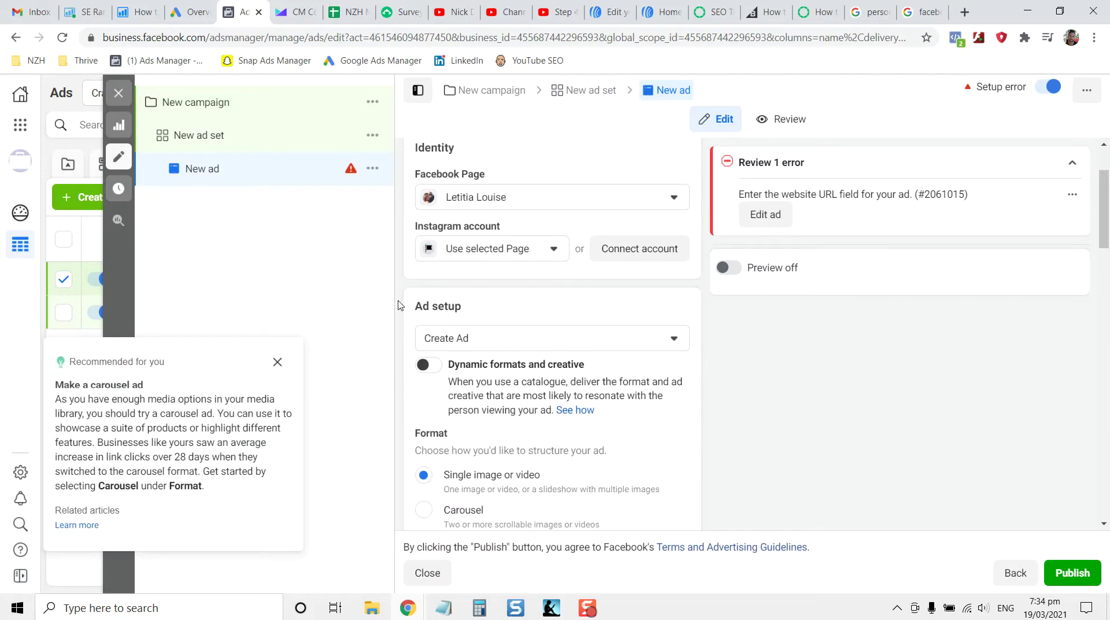
click(508, 250)
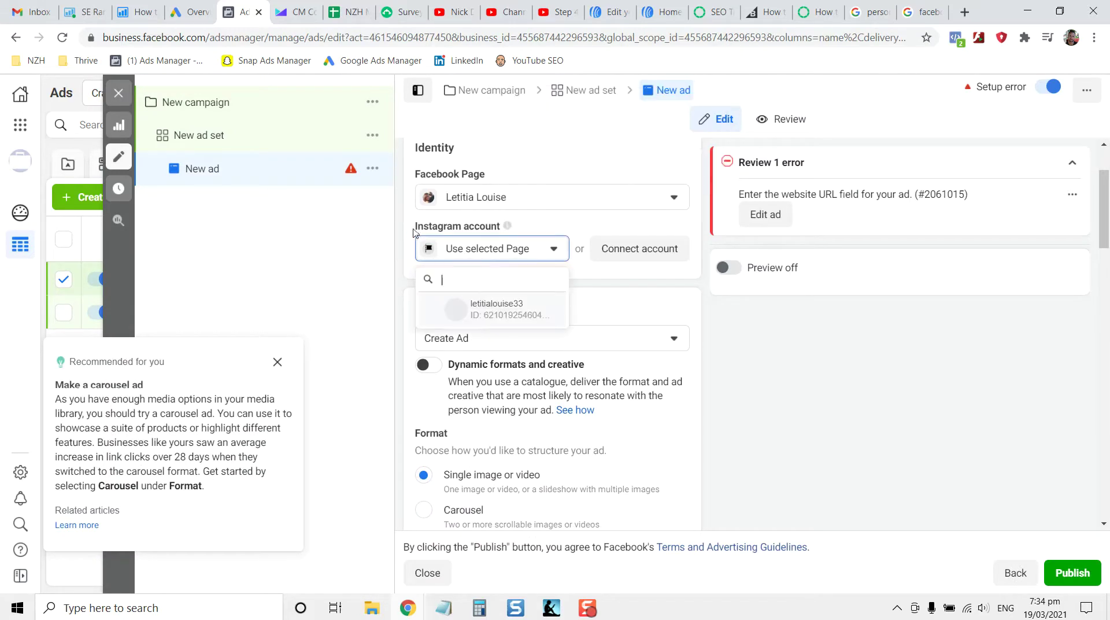
scroll(403, 264, down, 5)
scroll(403, 264, up, 3)
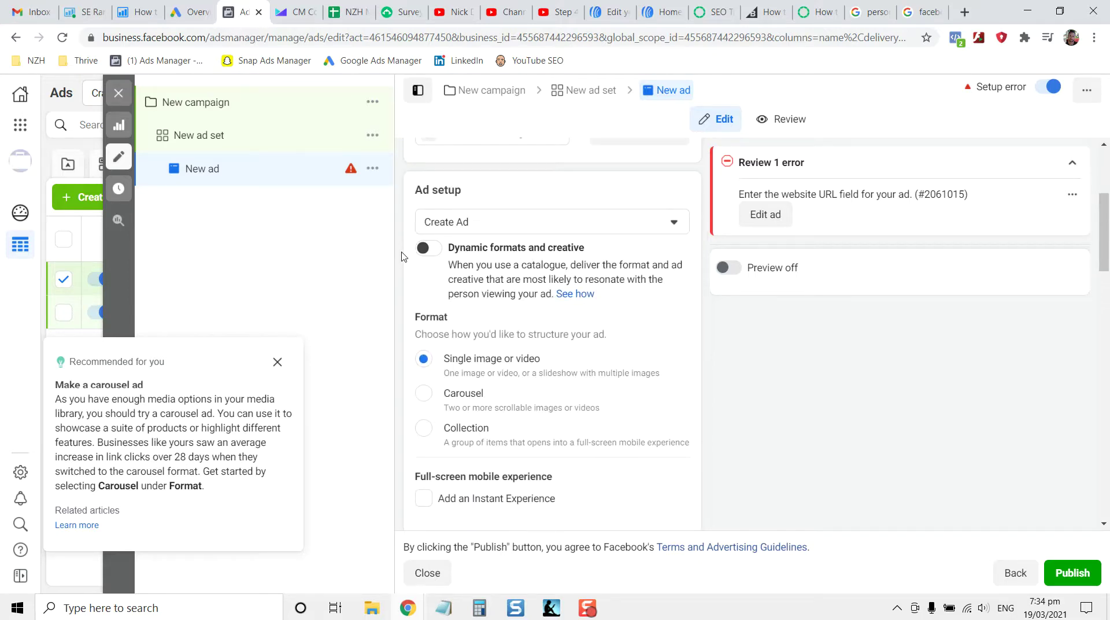
scroll(403, 256, down, 3)
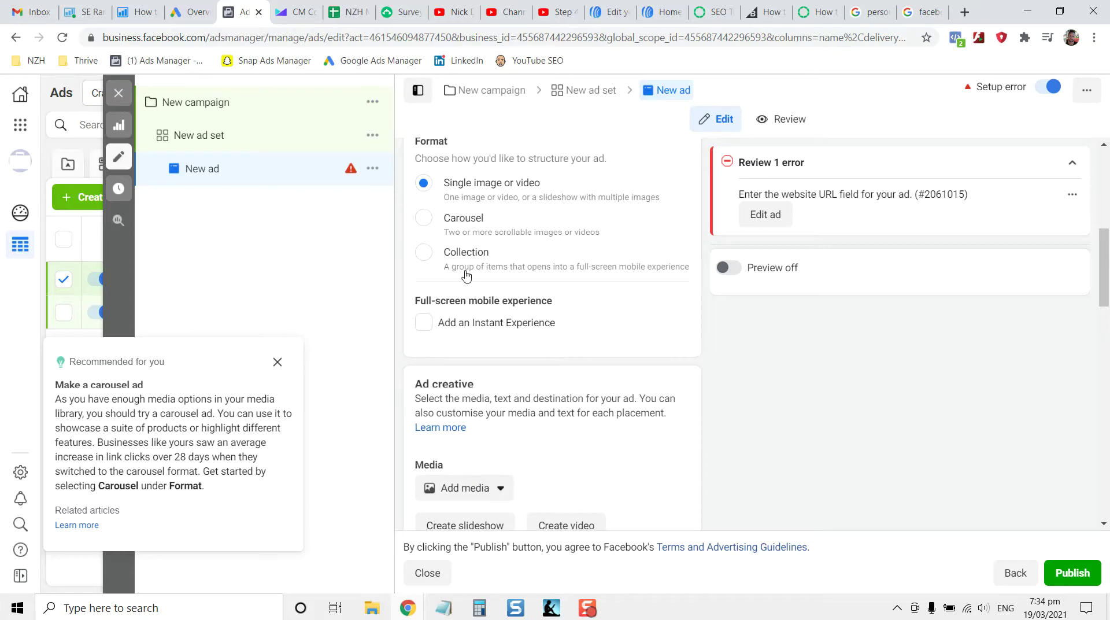
scroll(405, 250, down, 1)
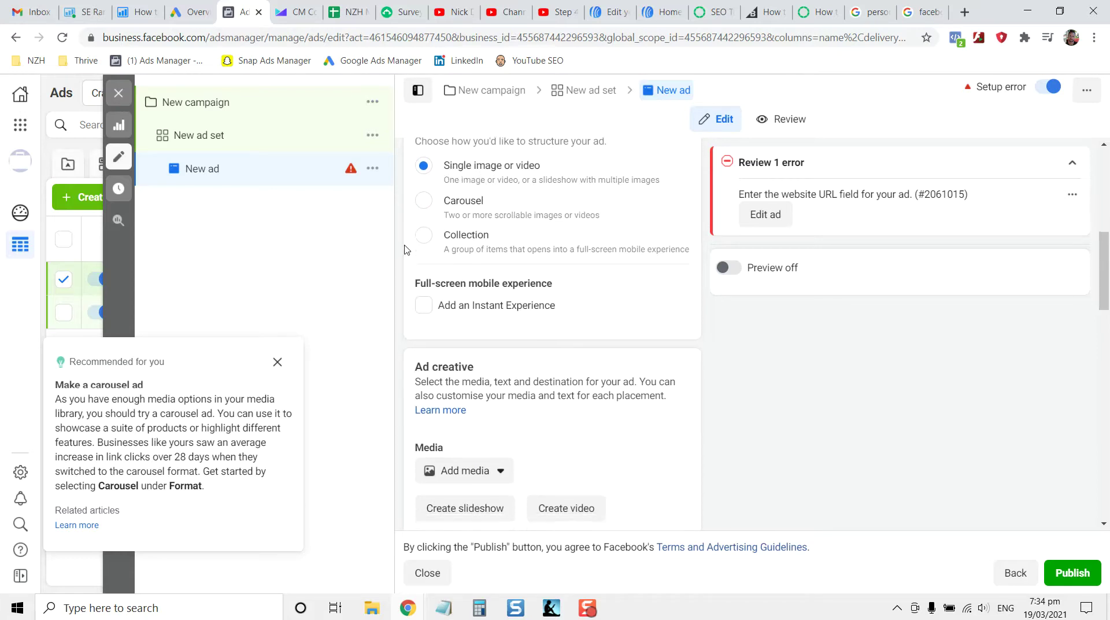
scroll(405, 250, up, 1)
scroll(531, 359, down, 3)
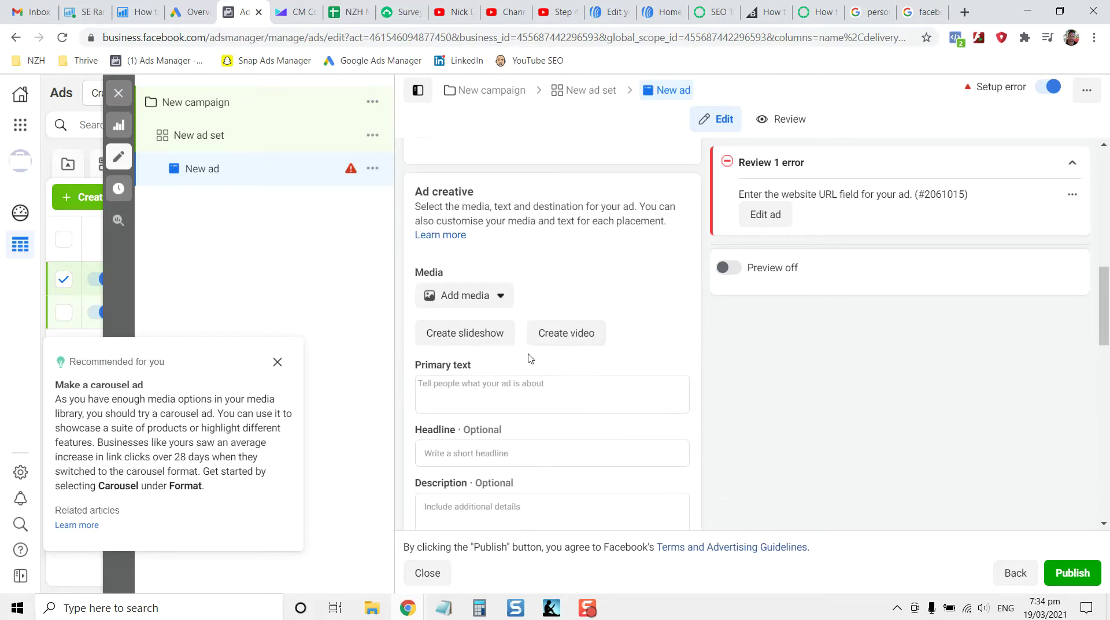
click(489, 305)
- Upload the woman-weightlifting photo from the computer as the ad image
click(486, 333)
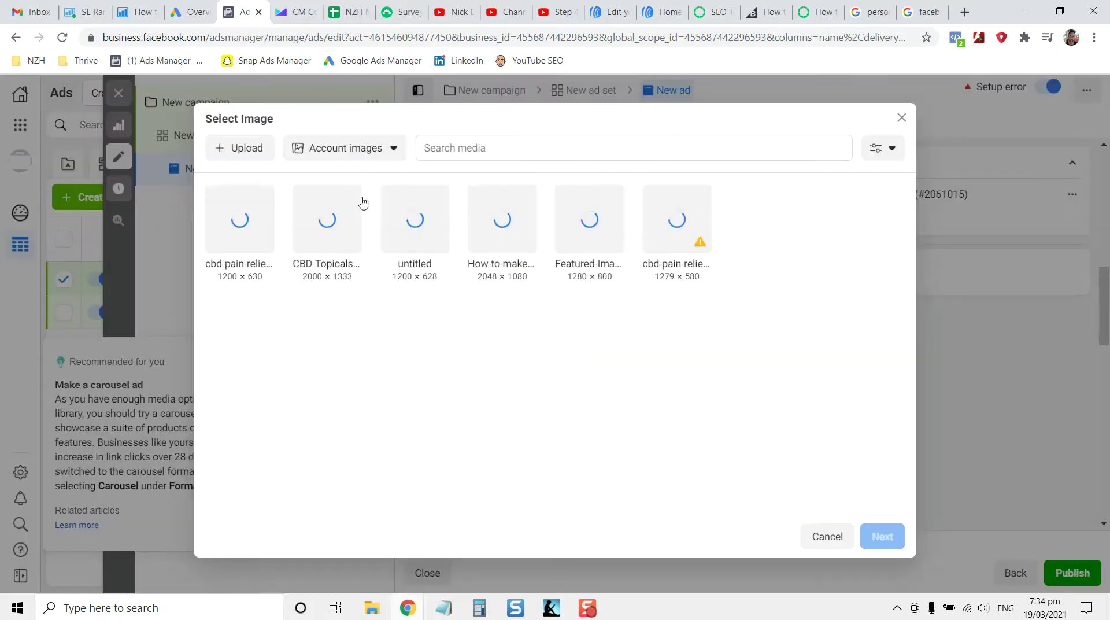
click(246, 149)
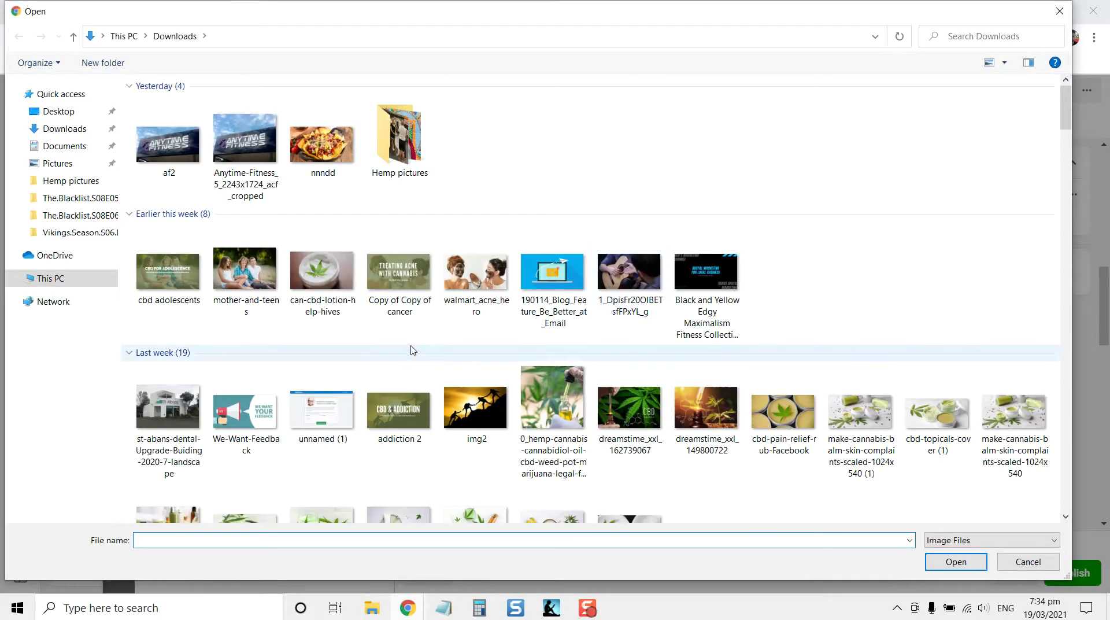
scroll(421, 335, down, 5)
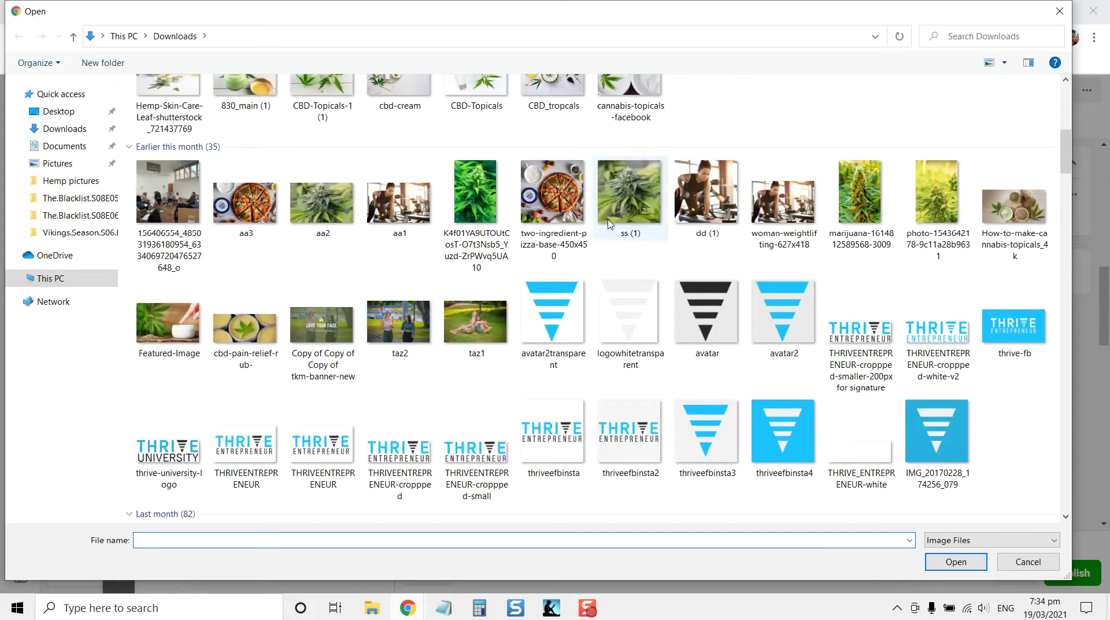
double_click(784, 202)
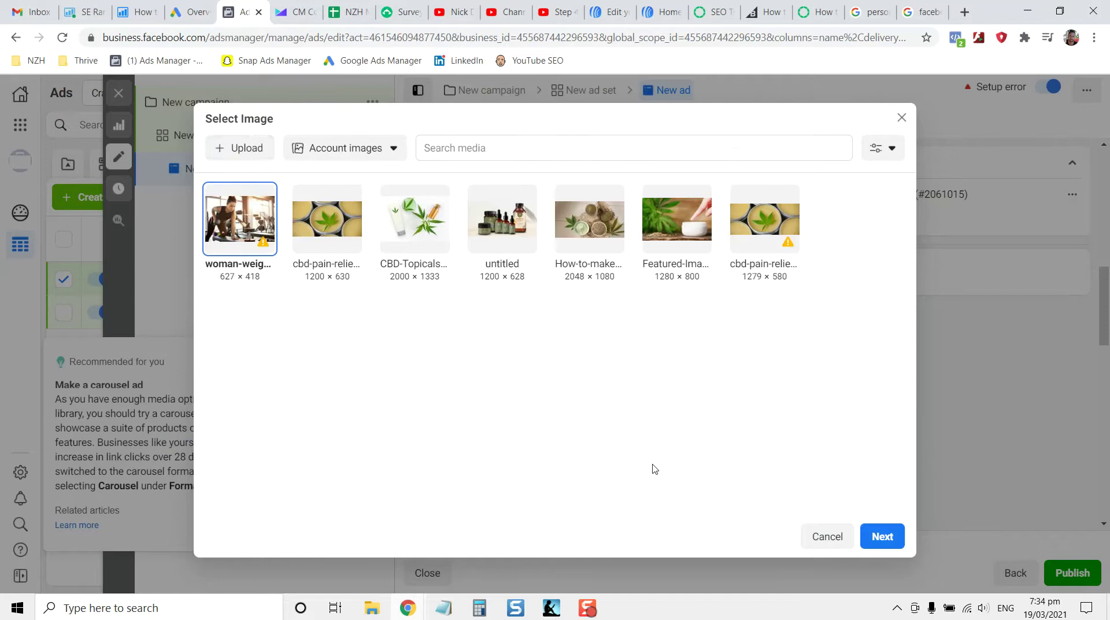
mouse_move(267, 246)
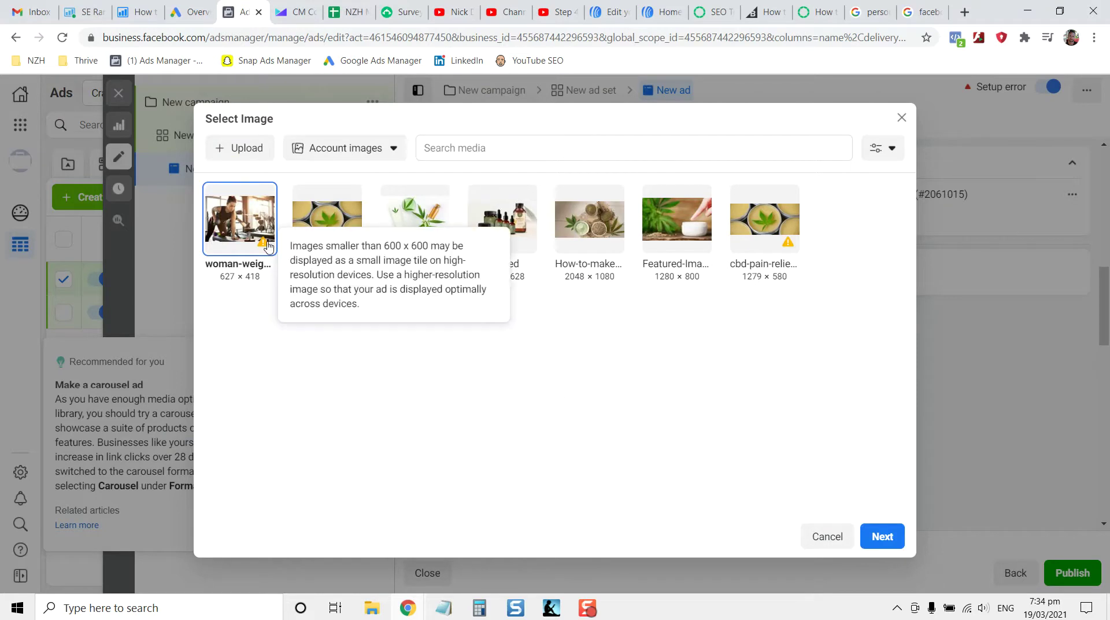
click(885, 539)
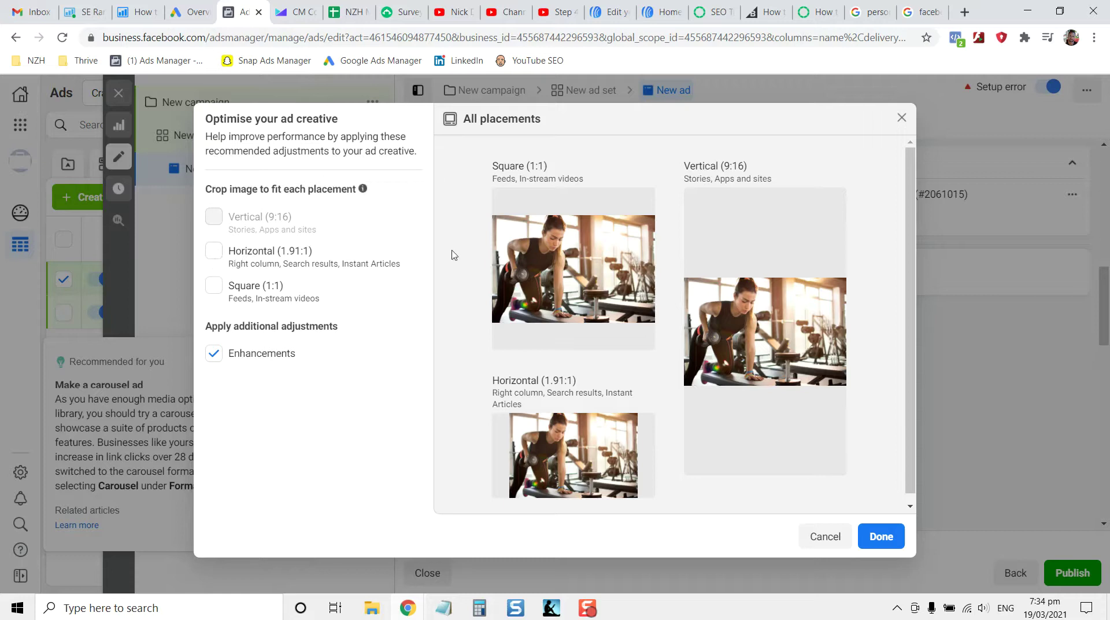
- Crop the photo for Square and Horizontal placements, shifting the horizontal crop lower
click(214, 253)
click(214, 285)
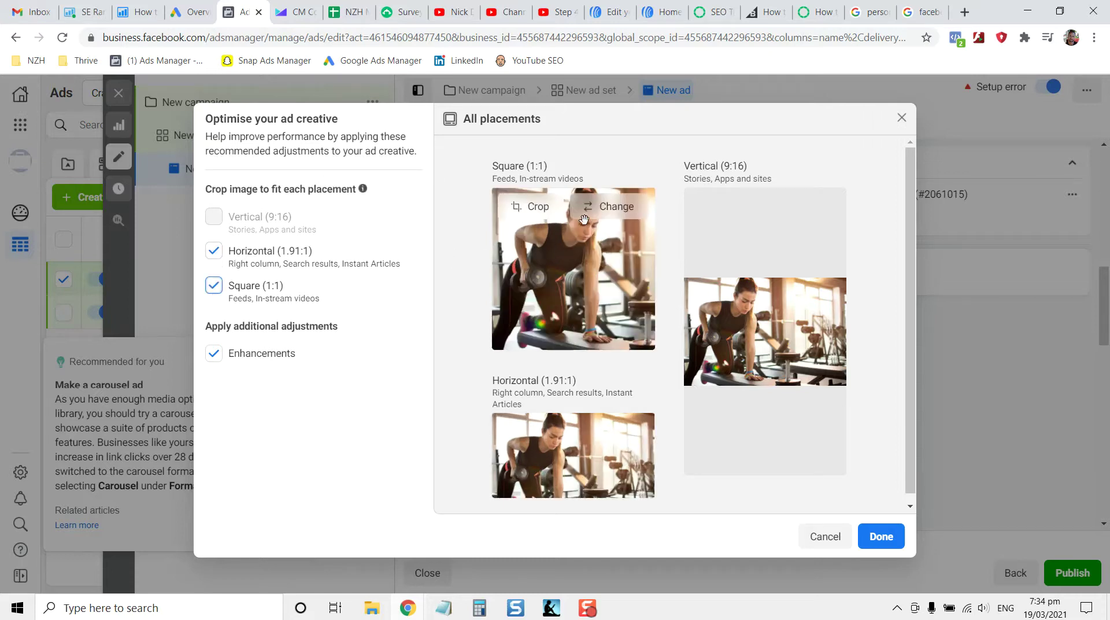
click(533, 209)
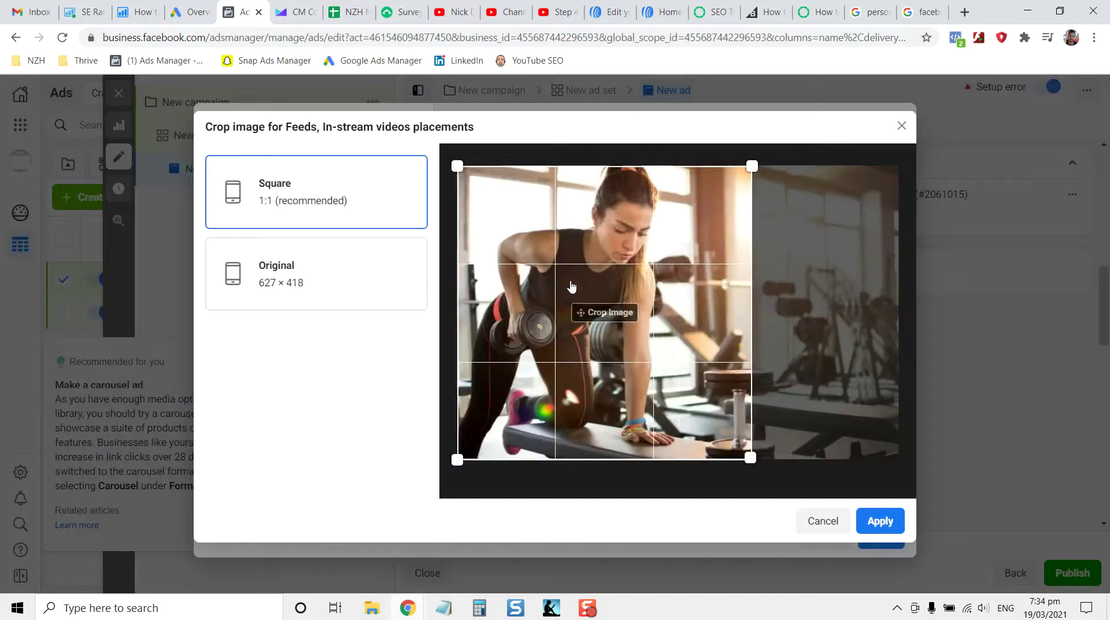
click(868, 519)
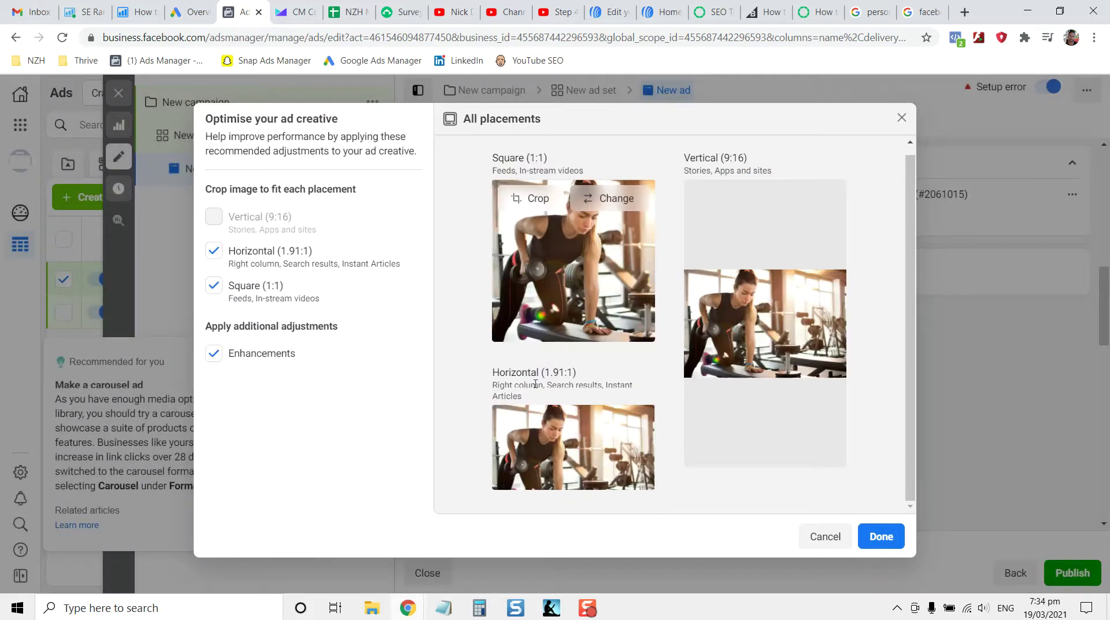
click(529, 427)
drag(566, 314, 567, 341)
click(880, 523)
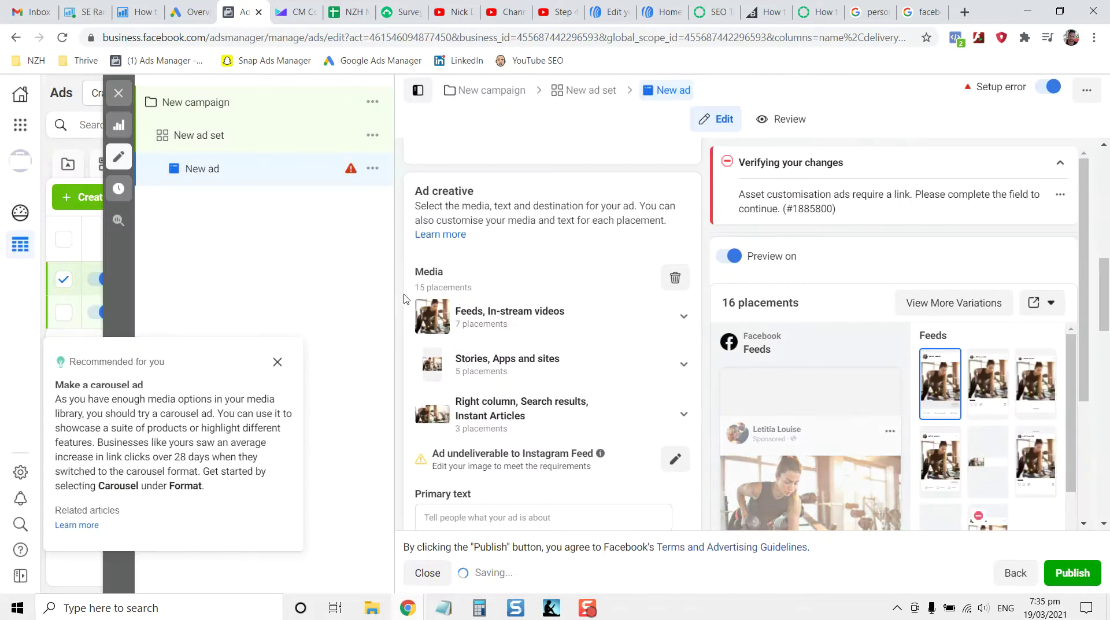
- Paste the voucher paragraph as primary text and '2 X FREE PT SESSIONS' as the headline
scroll(477, 238, down, 3)
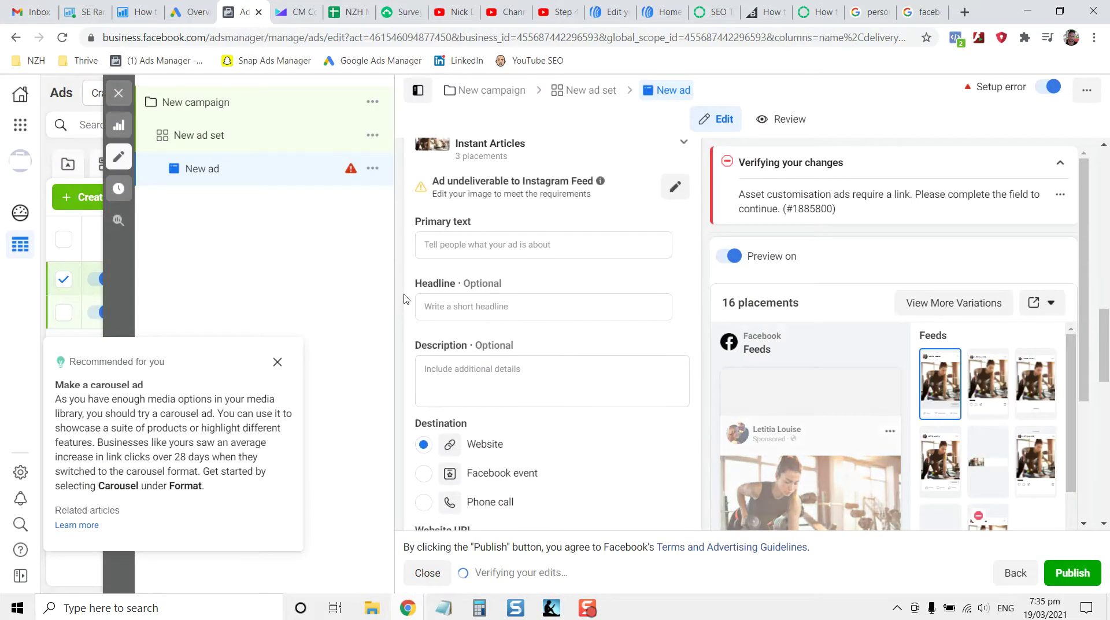
click(476, 238)
text(Hey Christchurch peeps! It's Nick here from Everbodi. To promote our studio, we're doing something CRAZY! We're giving away 50 vouchers for 2 x PT sessions for FREE! Claim your voucher by clicking the link below...)
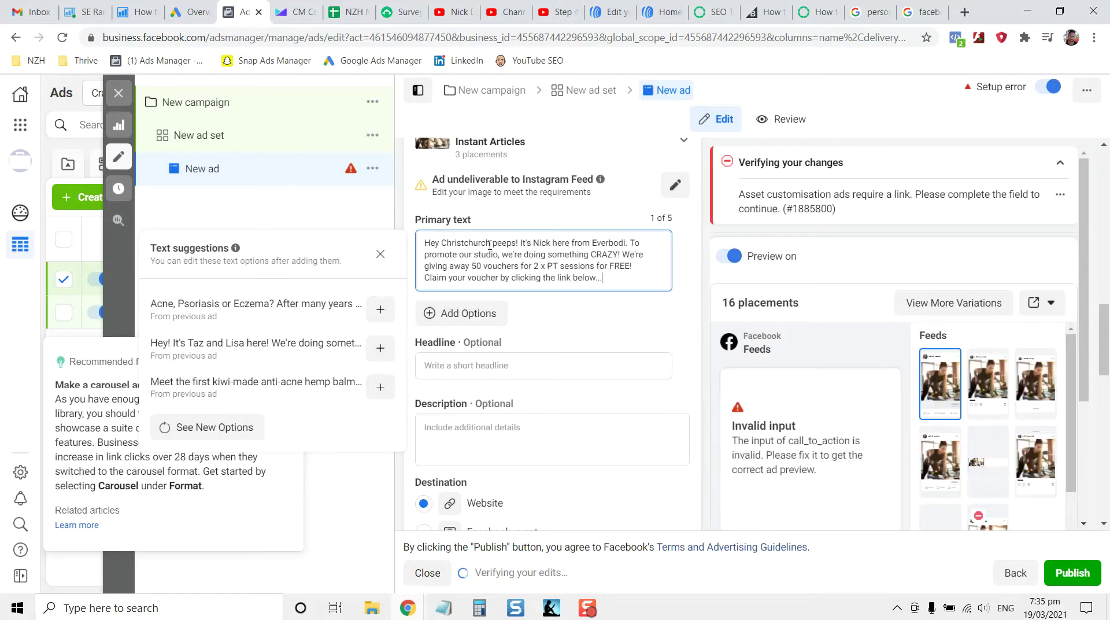
click(489, 364)
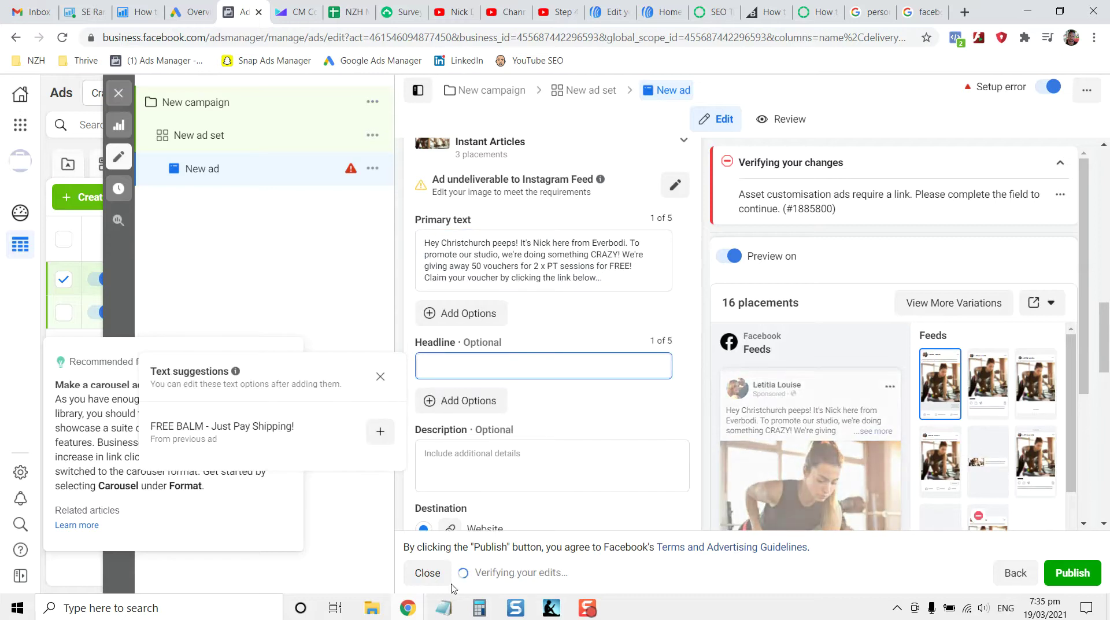
click(444, 608)
click(445, 552)
drag(478, 192, 373, 186)
key(ctrl+c)
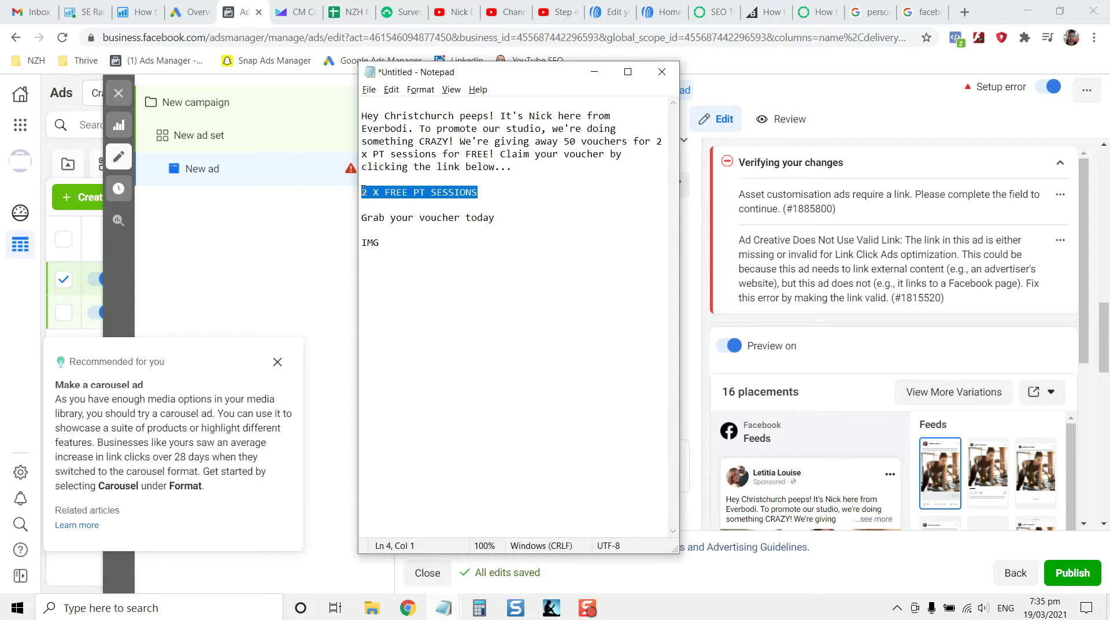
key(alt+Tab)
key(ctrl+v)
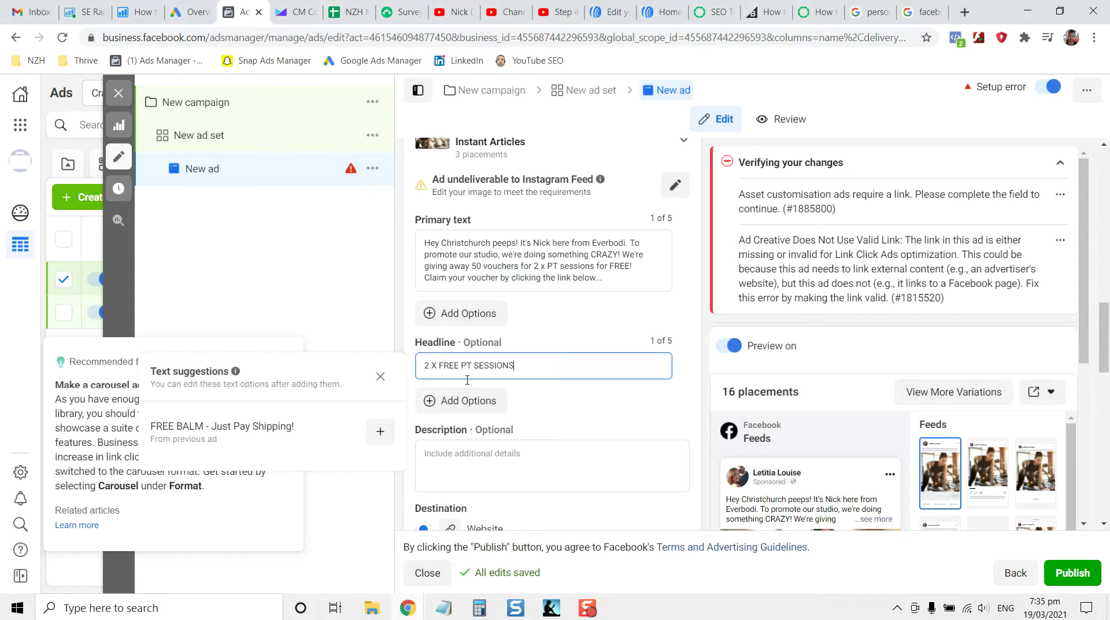
- Copy 'Grab your voucher today' from the notes into the Description field
click(482, 454)
key(alt+Tab)
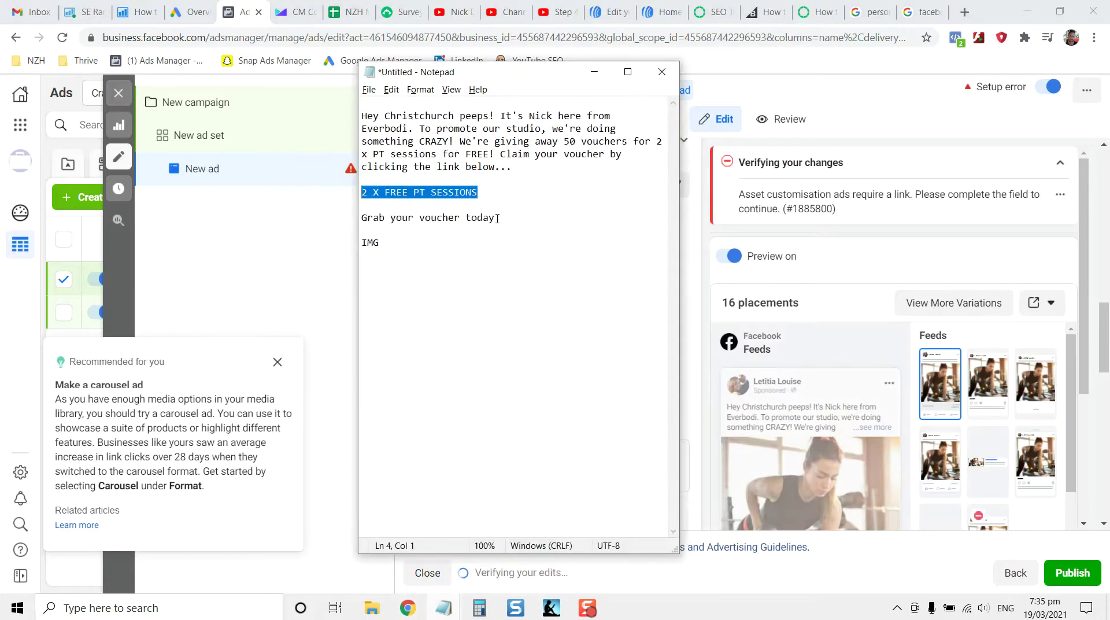
drag(496, 218, 362, 217)
key(alt+Tab)
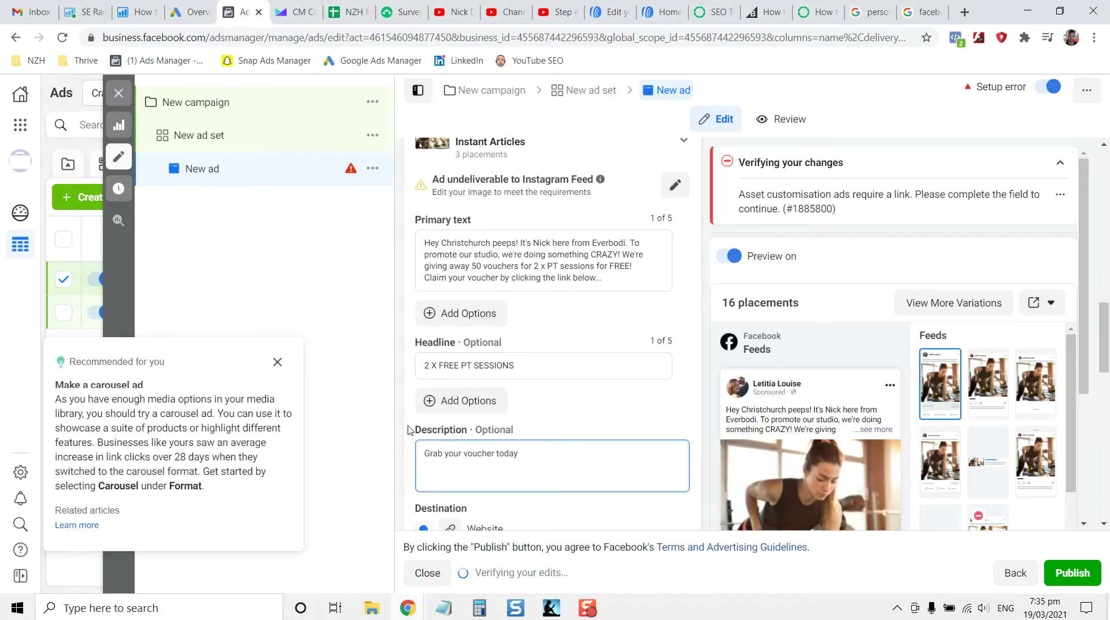
scroll(472, 364, up, 1)
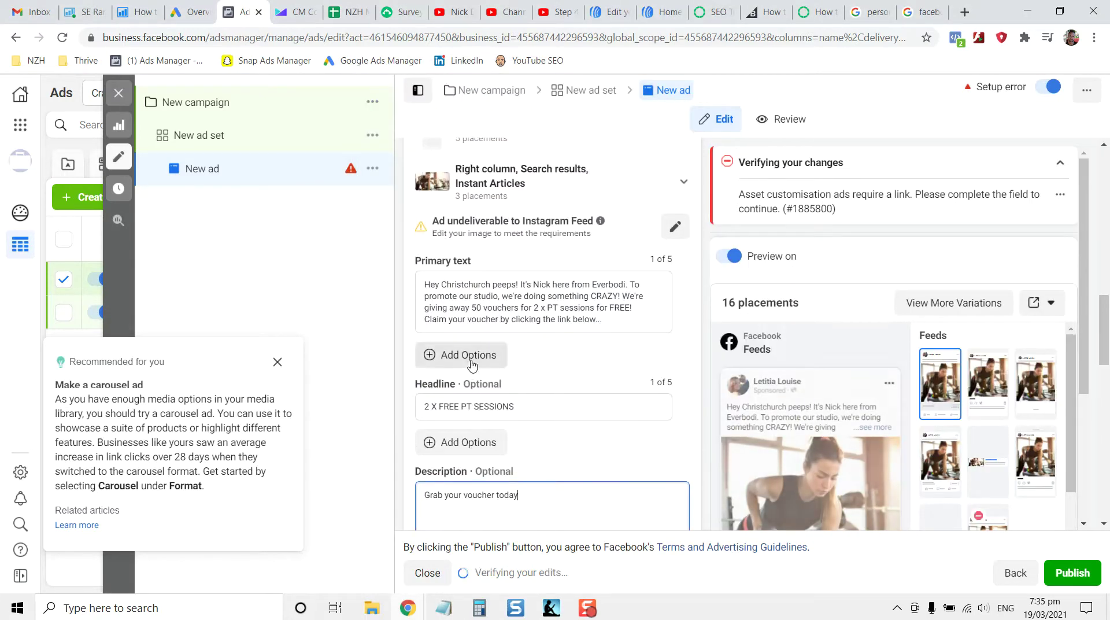
click(404, 349)
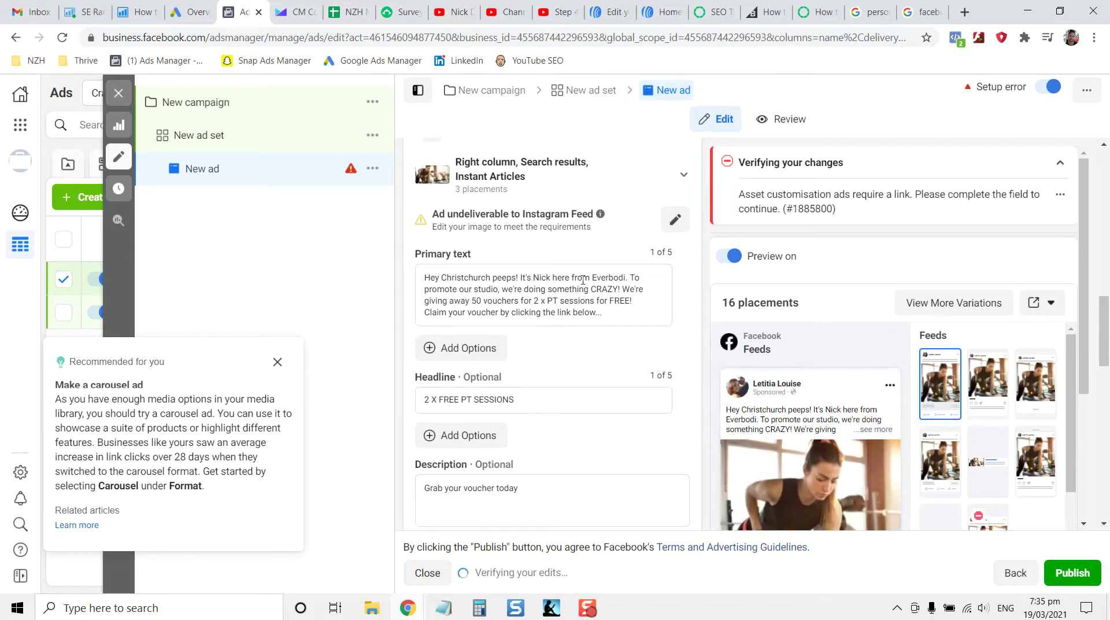
- Collapse the 'Verifying your changes' error list, then switch to the AWeber landing page tab
click(627, 316)
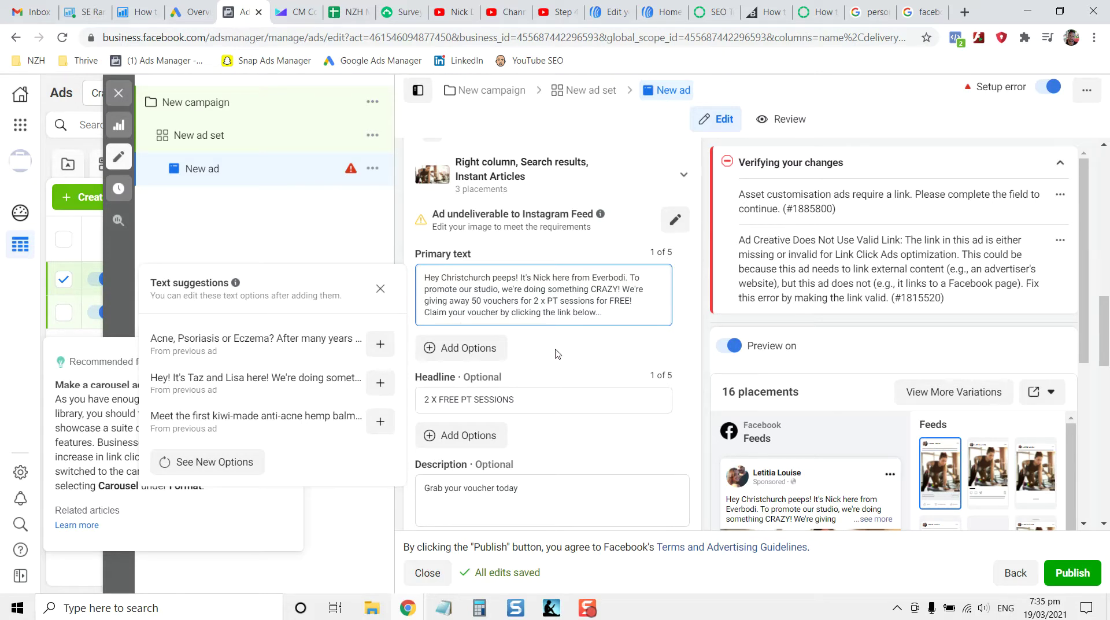
scroll(538, 347, down, 4)
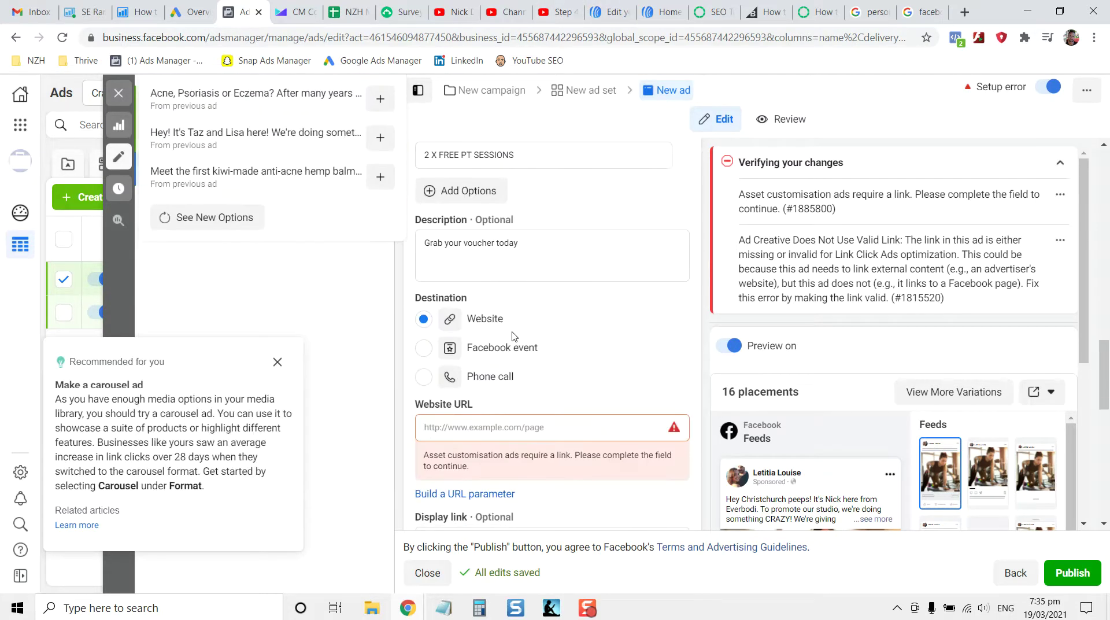
scroll(514, 339, down, 1)
click(517, 351)
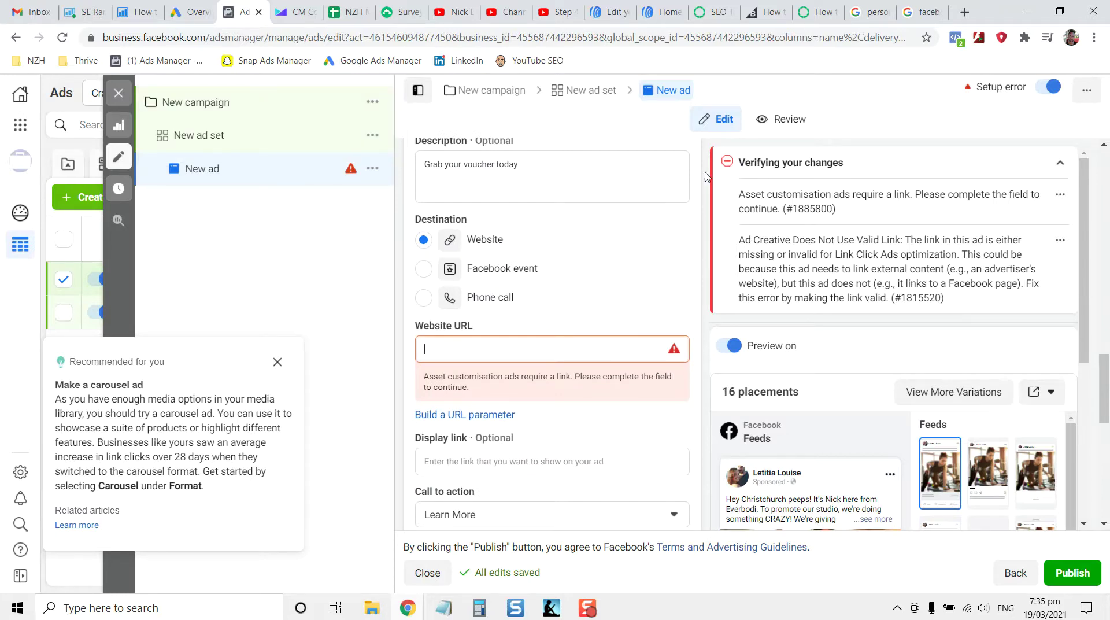
click(1060, 164)
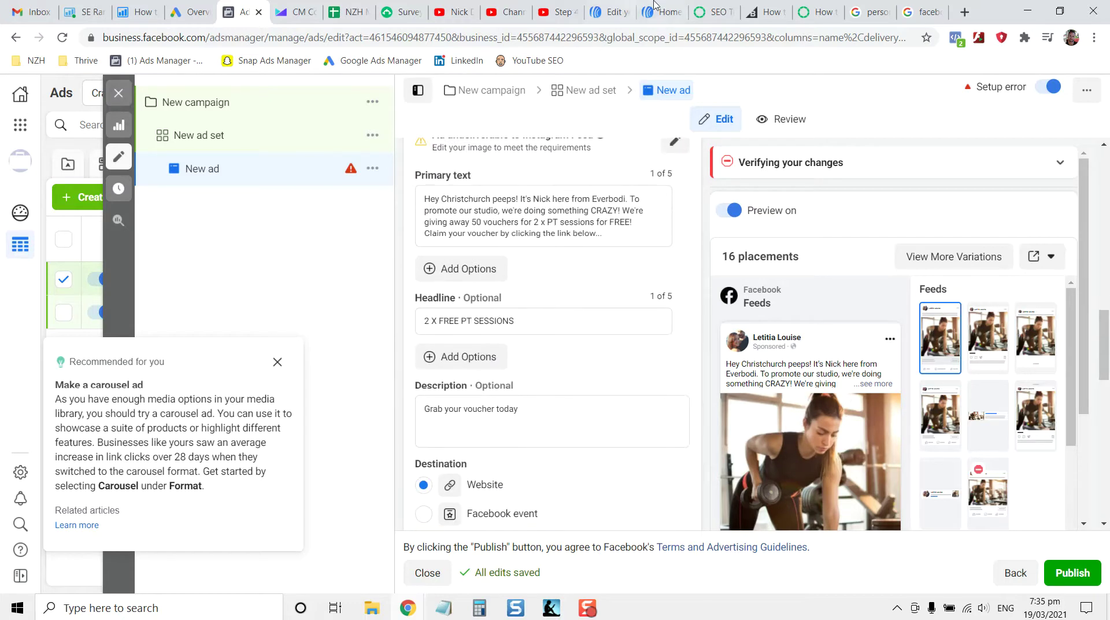
click(682, 11)
click(627, 6)
click(668, 9)
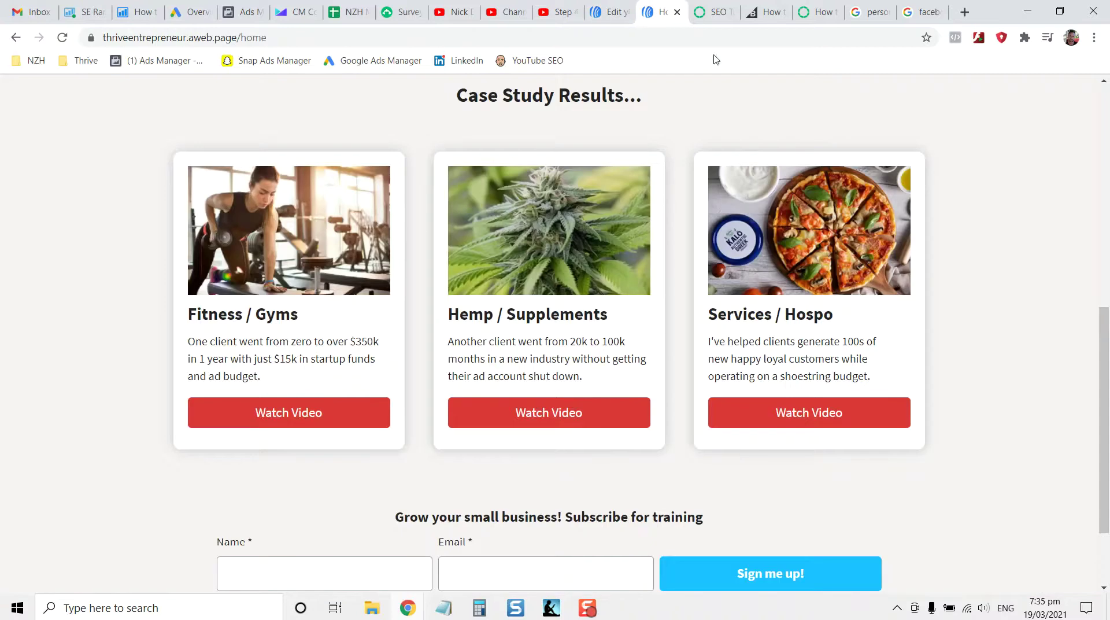
scroll(838, 162, up, 2)
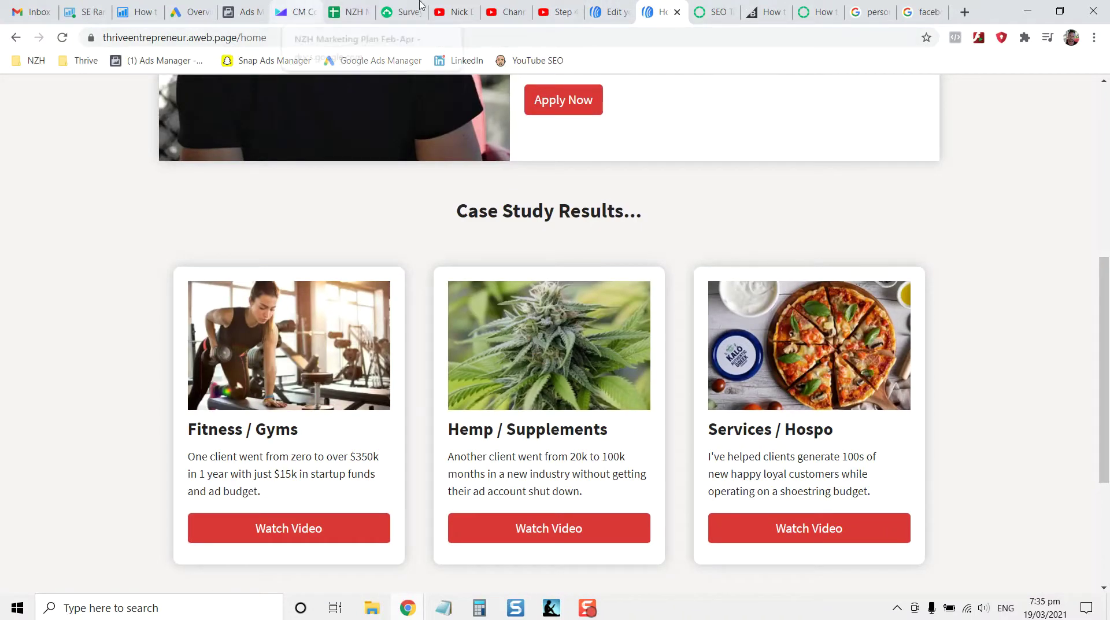
click(560, 12)
click(648, 8)
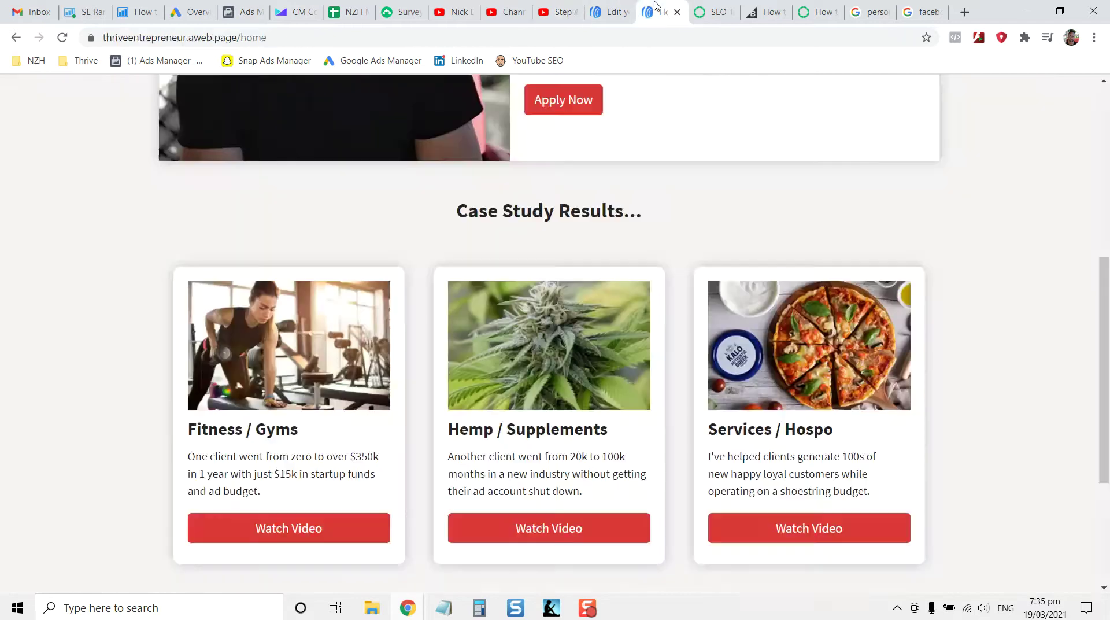
click(242, 12)
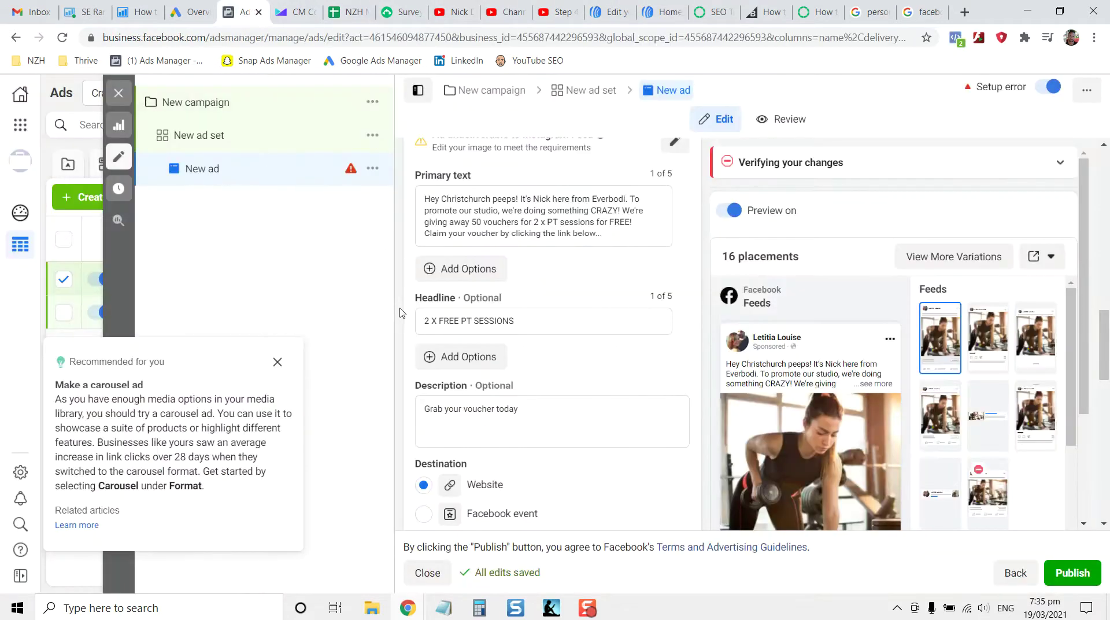
scroll(406, 322, up, 3)
scroll(406, 322, up, 1)
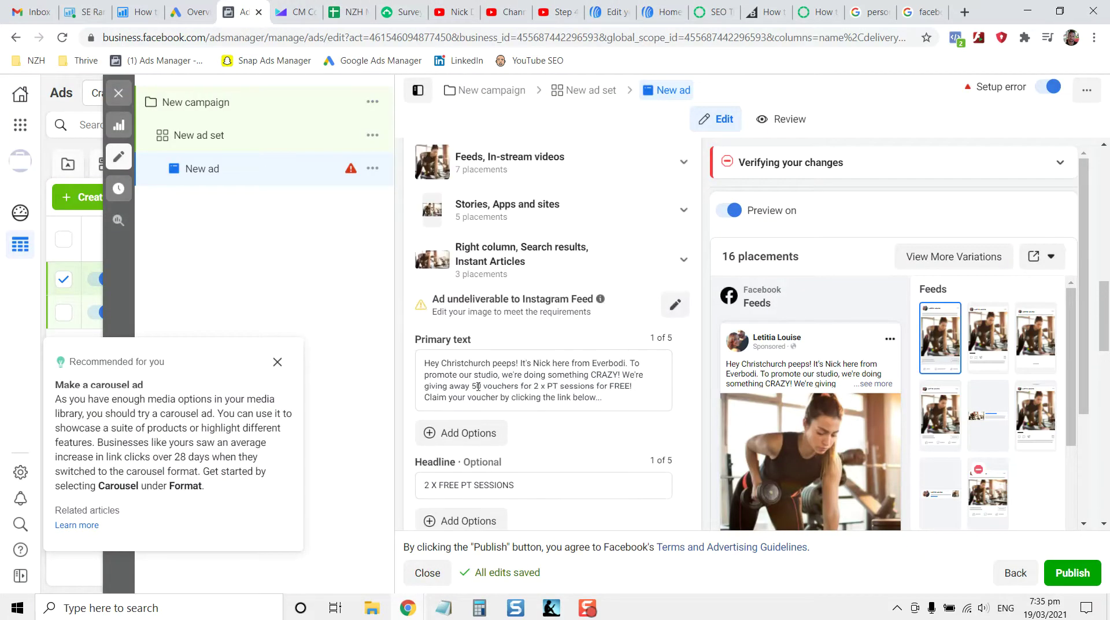
scroll(479, 388, down, 1)
click(502, 319)
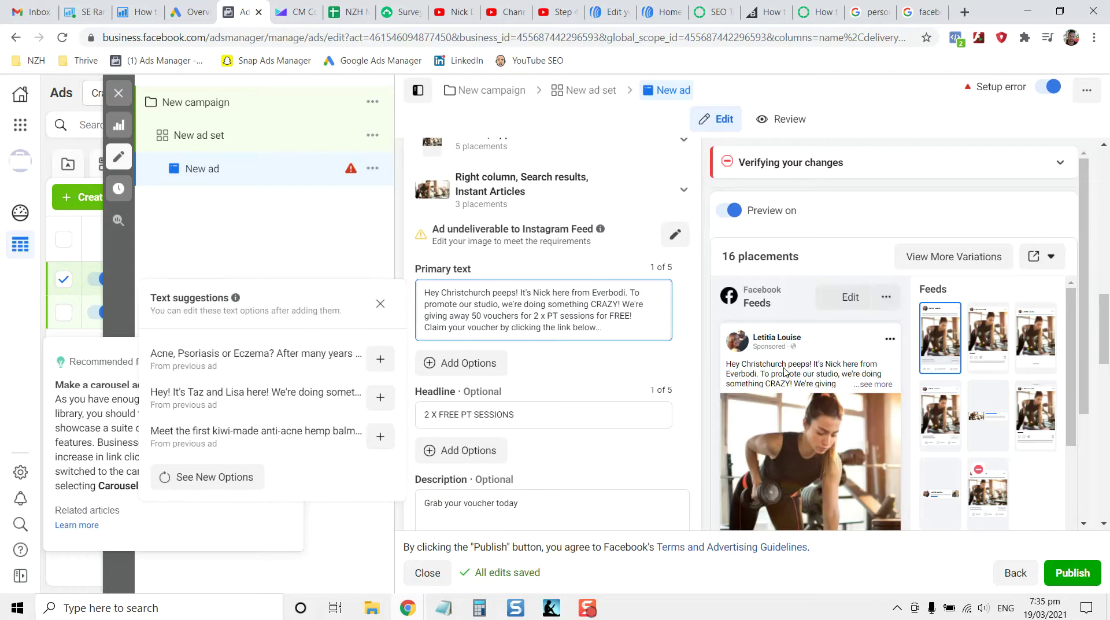
drag(427, 296, 513, 291)
click(512, 291)
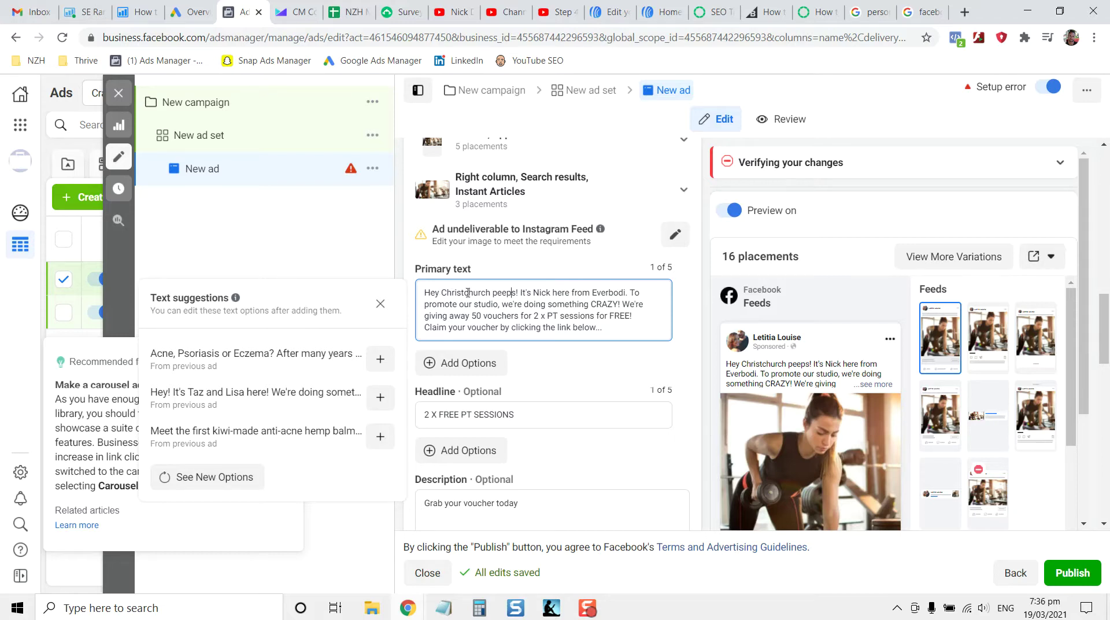
drag(494, 292, 450, 292)
click(463, 291)
drag(521, 292, 596, 292)
click(564, 292)
click(613, 292)
drag(429, 305, 548, 303)
click(538, 303)
click(611, 305)
click(484, 305)
drag(434, 303, 514, 305)
click(483, 305)
mouse_move(496, 304)
mouse_down()
mouse_move(428, 304)
mouse_move(491, 305)
mouse_up()
click(488, 304)
drag(471, 315, 608, 315)
click(519, 315)
click(609, 315)
double_click(621, 316)
click(559, 316)
drag(434, 327, 612, 328)
click(614, 328)
scroll(614, 328, down, 2)
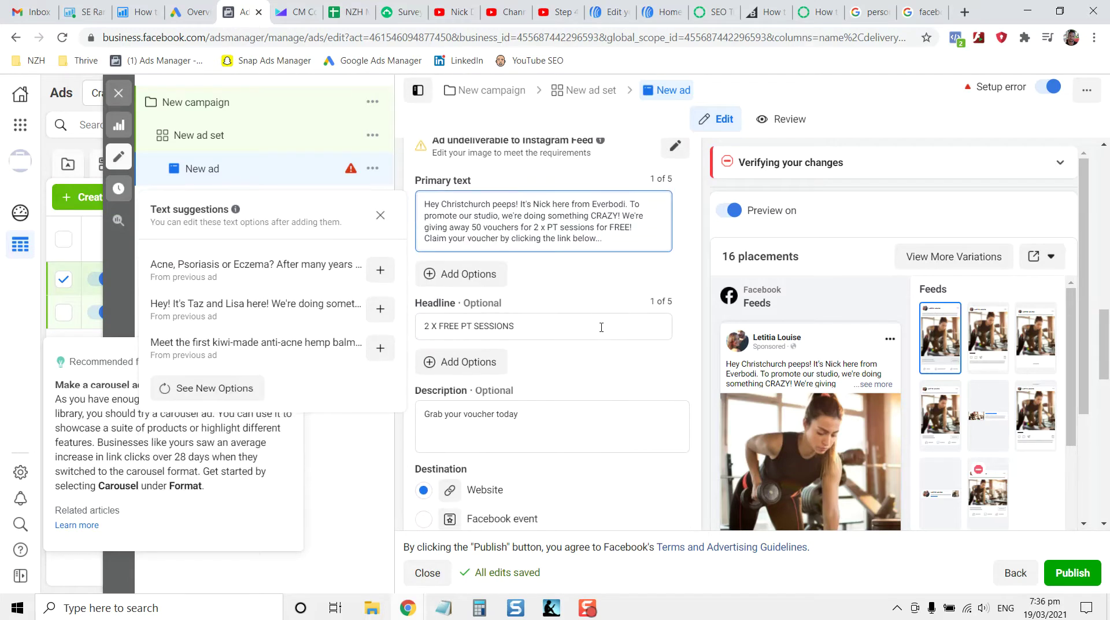
scroll(780, 361, down, 3)
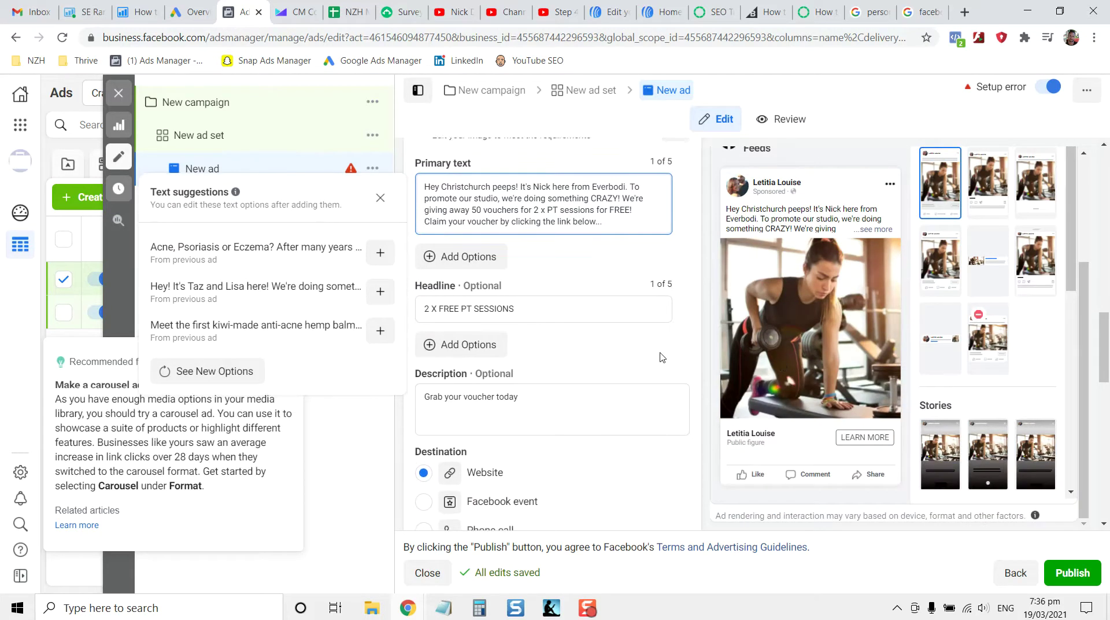
scroll(660, 355, up, 1)
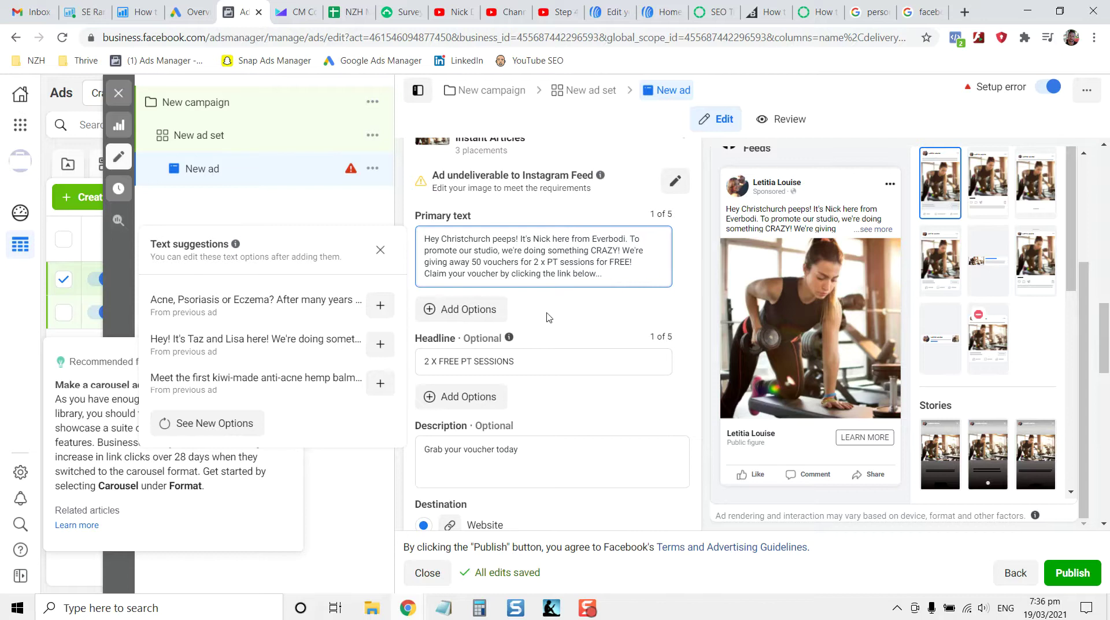
scroll(562, 204, up, 2)
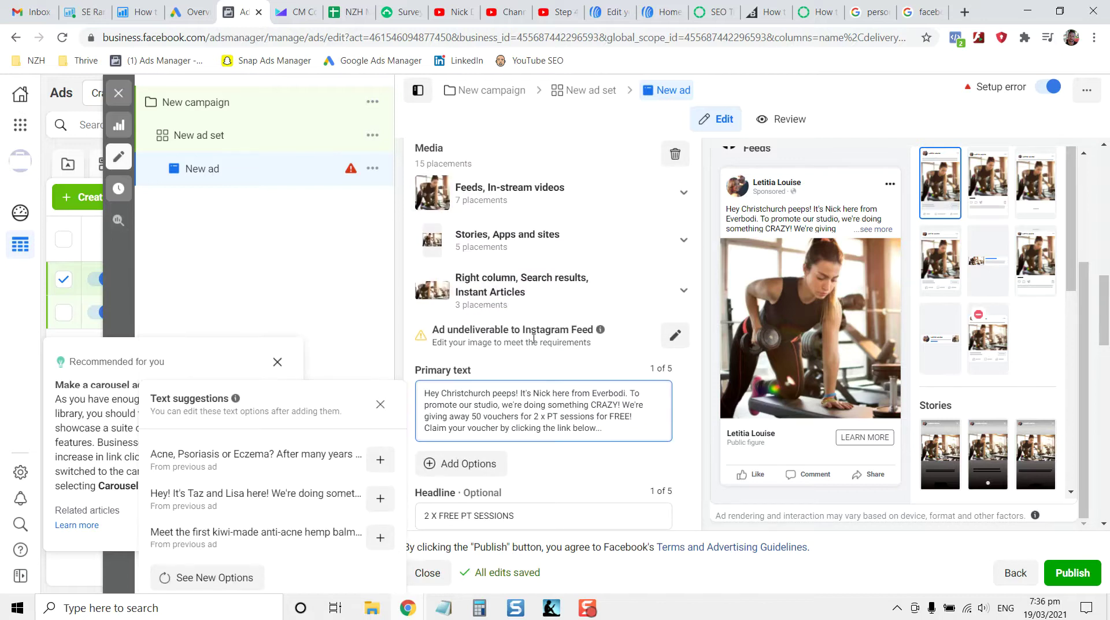
scroll(585, 324, down, 3)
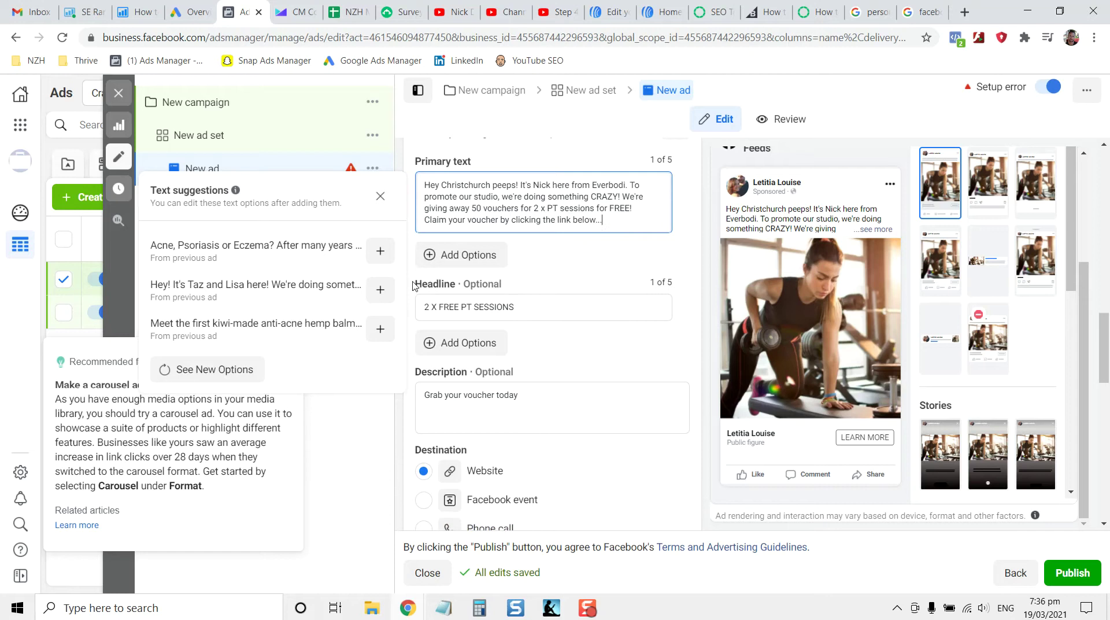
click(631, 354)
scroll(630, 354, down, 1)
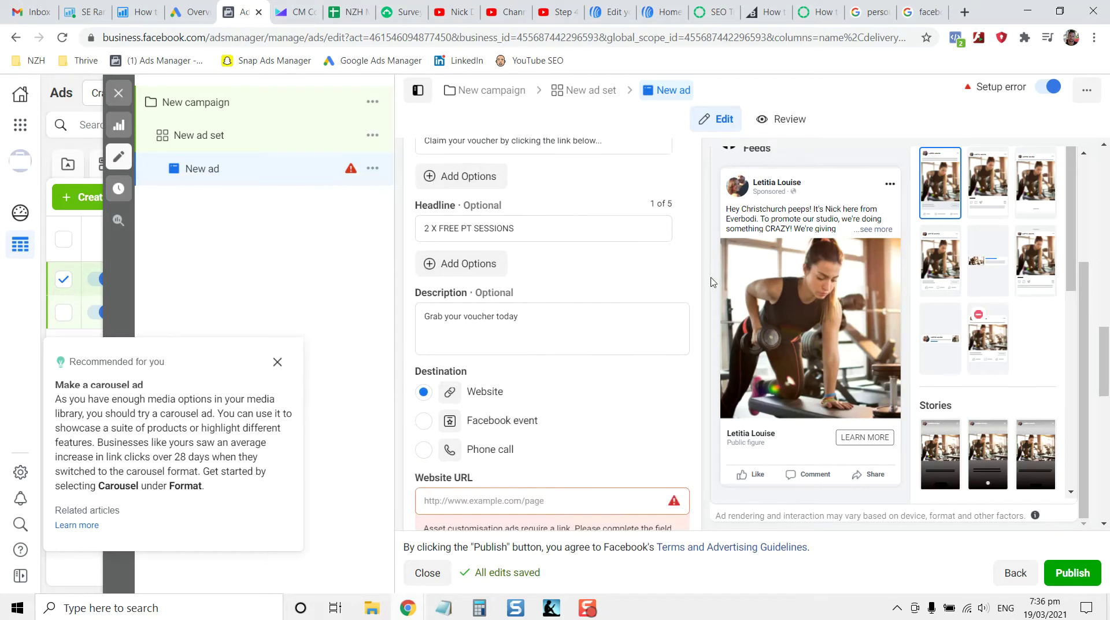
scroll(883, 453, down, 4)
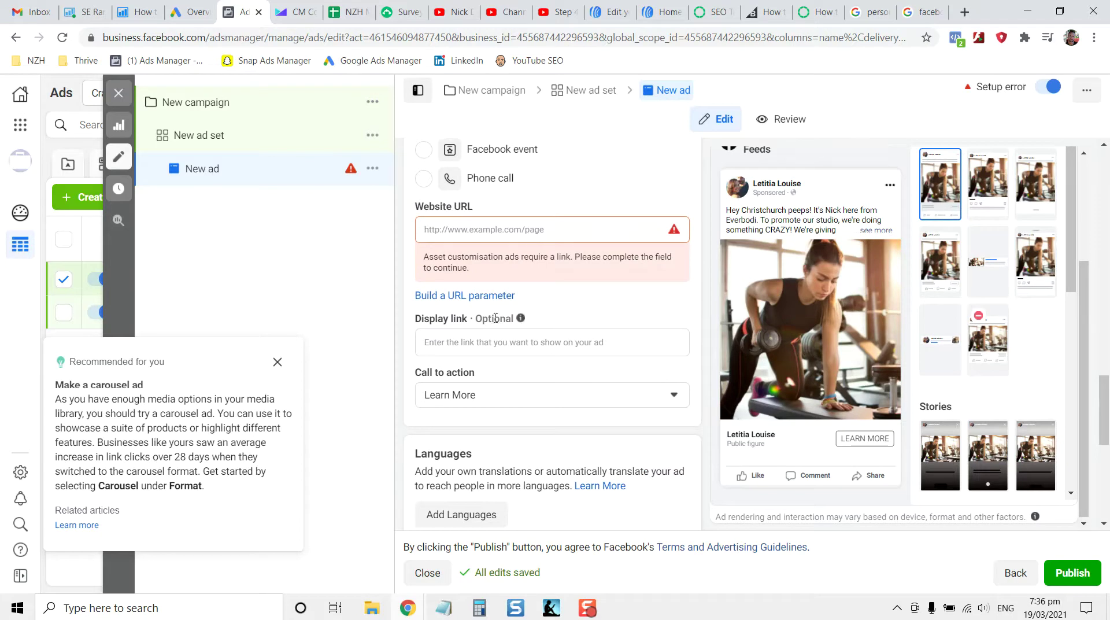
click(506, 344)
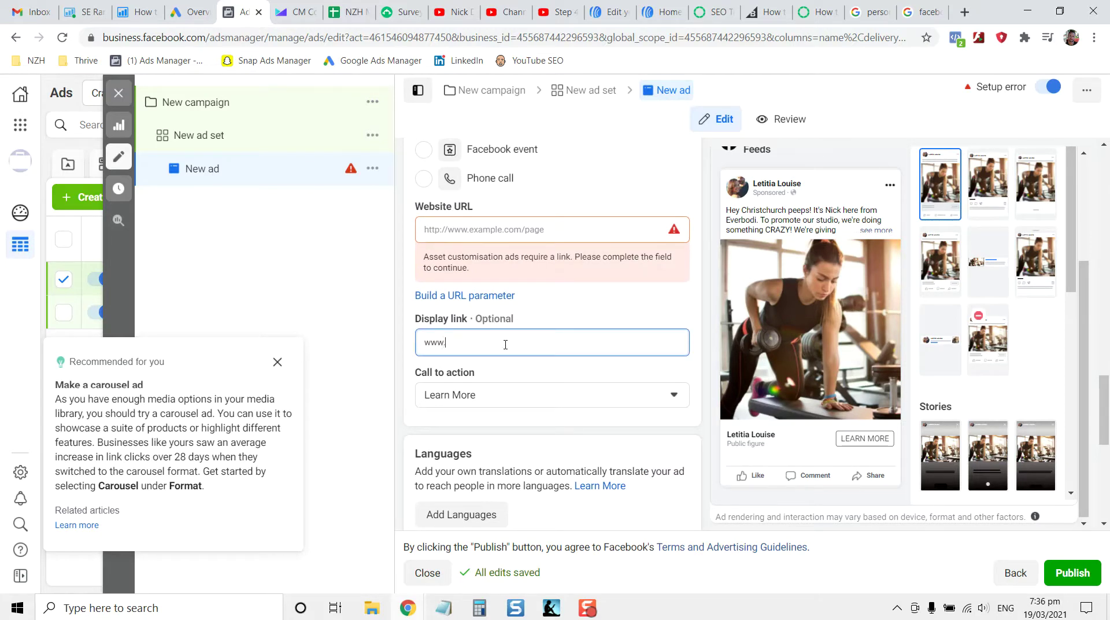
text(www.evero)
key(BackSpace)
text(bodi.com)
- Set the call to action button to Get Offer
click(523, 393)
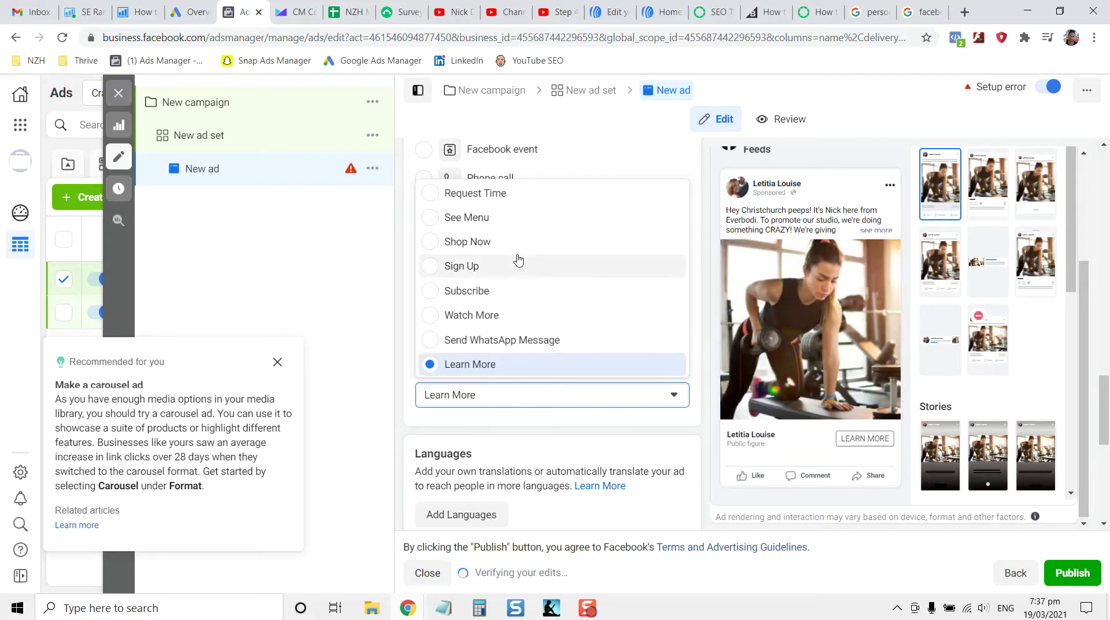
scroll(517, 259, up, 1)
scroll(516, 259, down, 4)
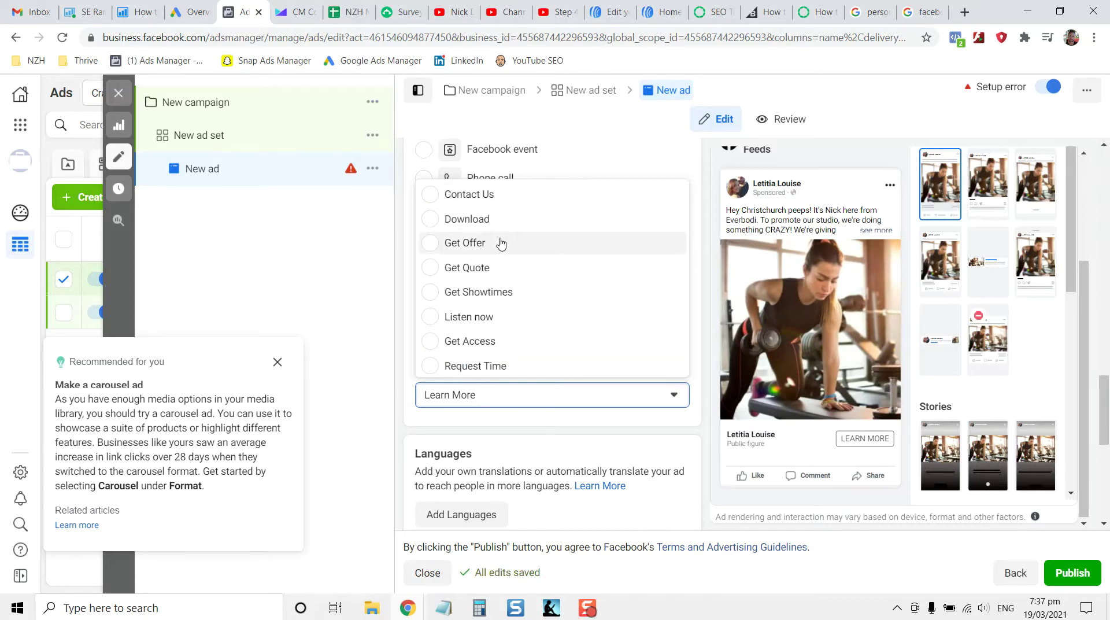
click(488, 246)
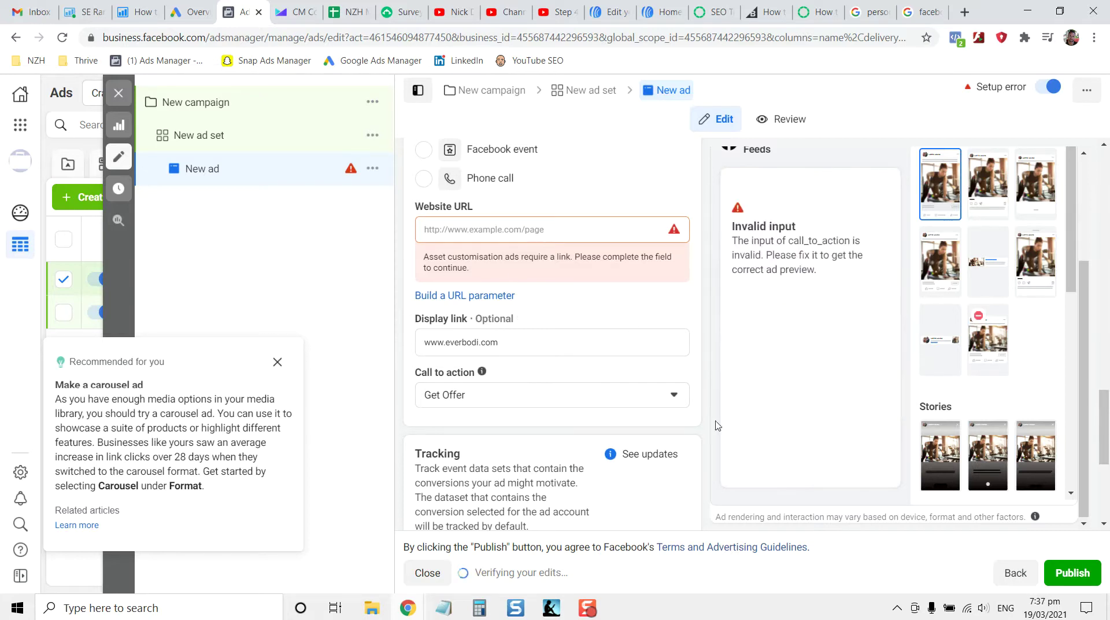
click(503, 228)
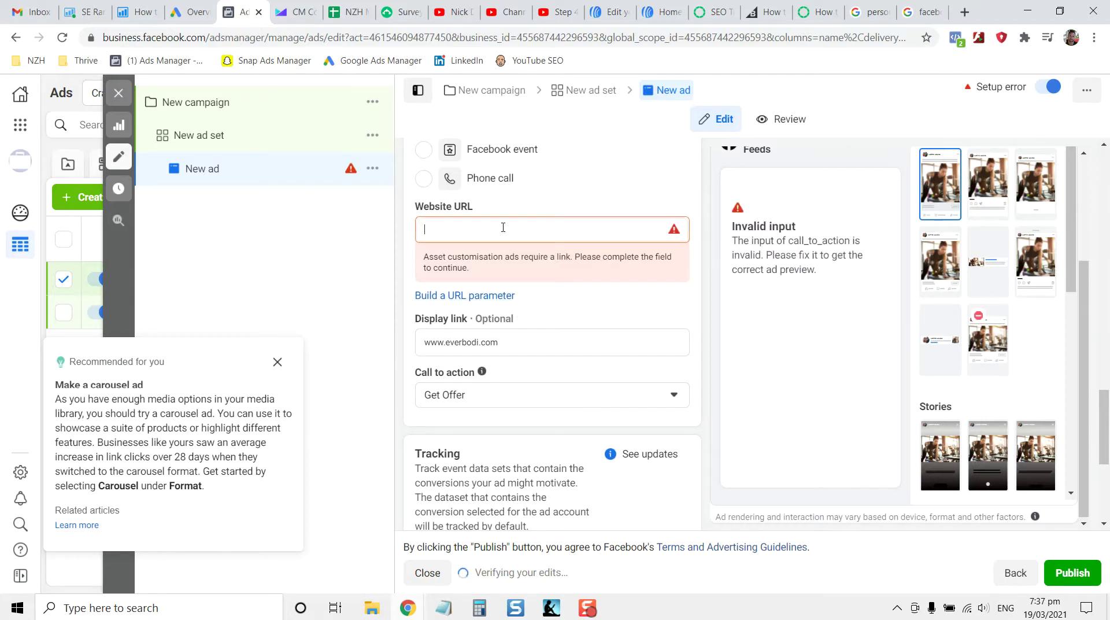
text(https://)
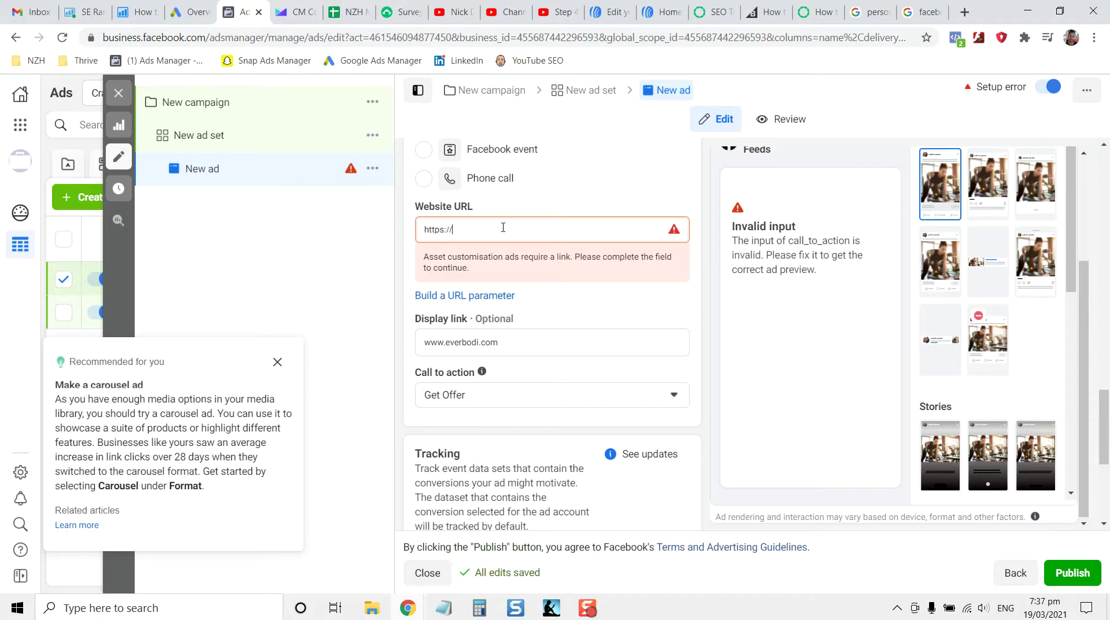
text(everbodi.com)
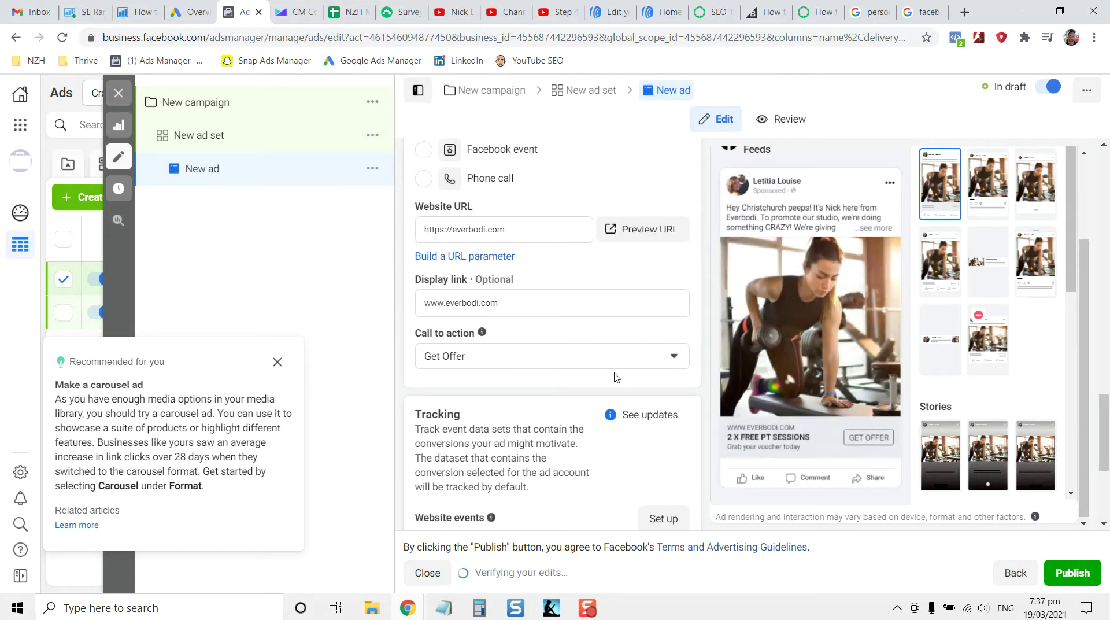
scroll(525, 243, up, 4)
scroll(525, 223, up, 1)
click(483, 229)
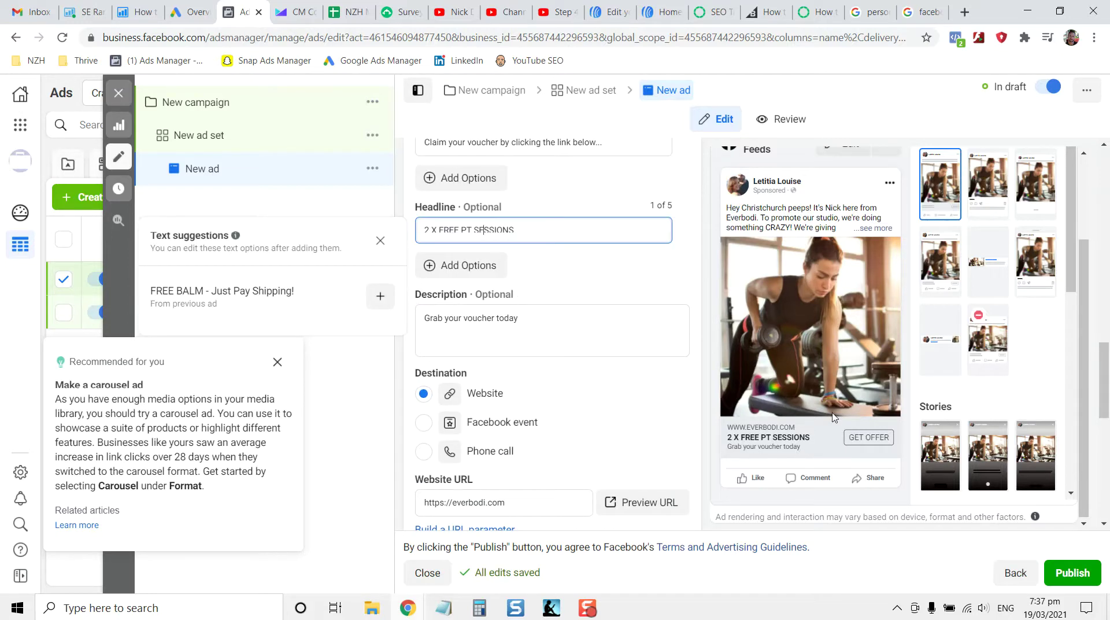
click(411, 267)
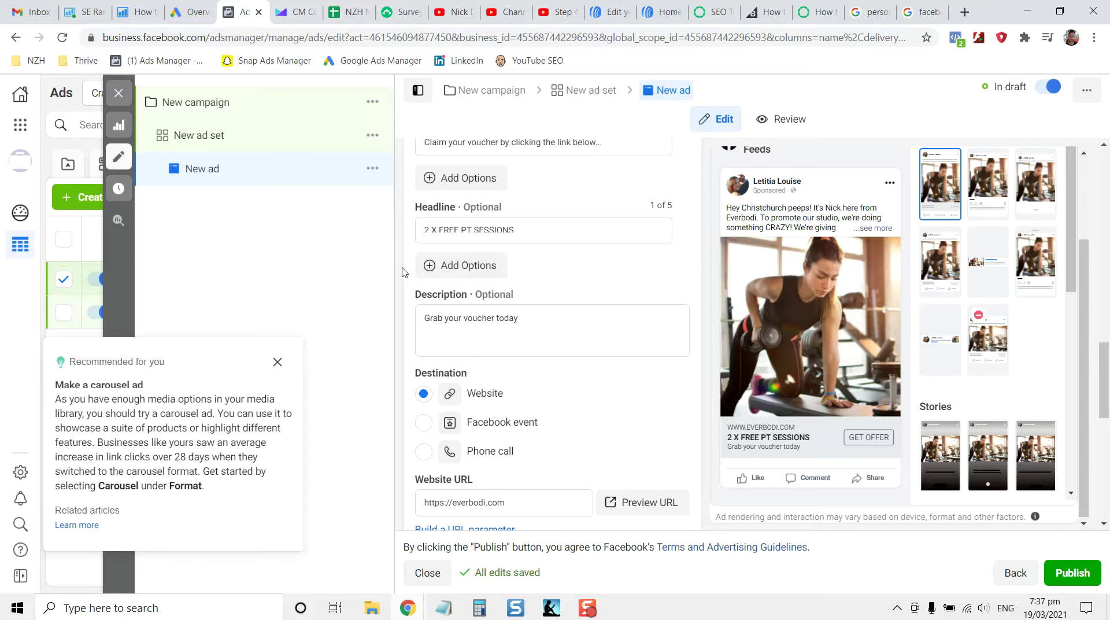
scroll(403, 272, up, 4)
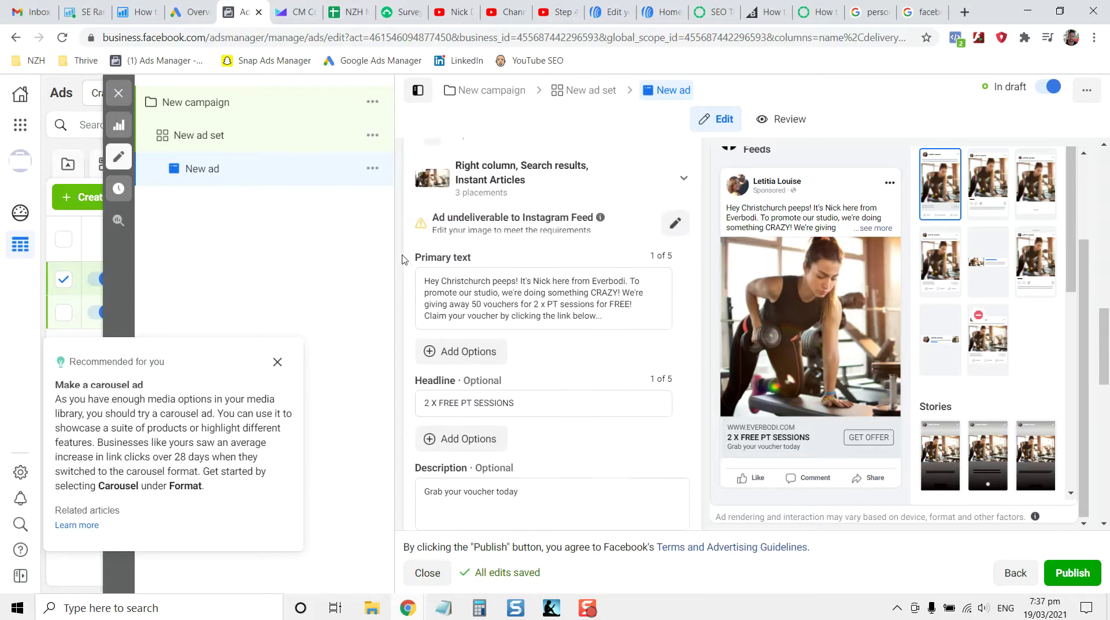
scroll(403, 260, up, 5)
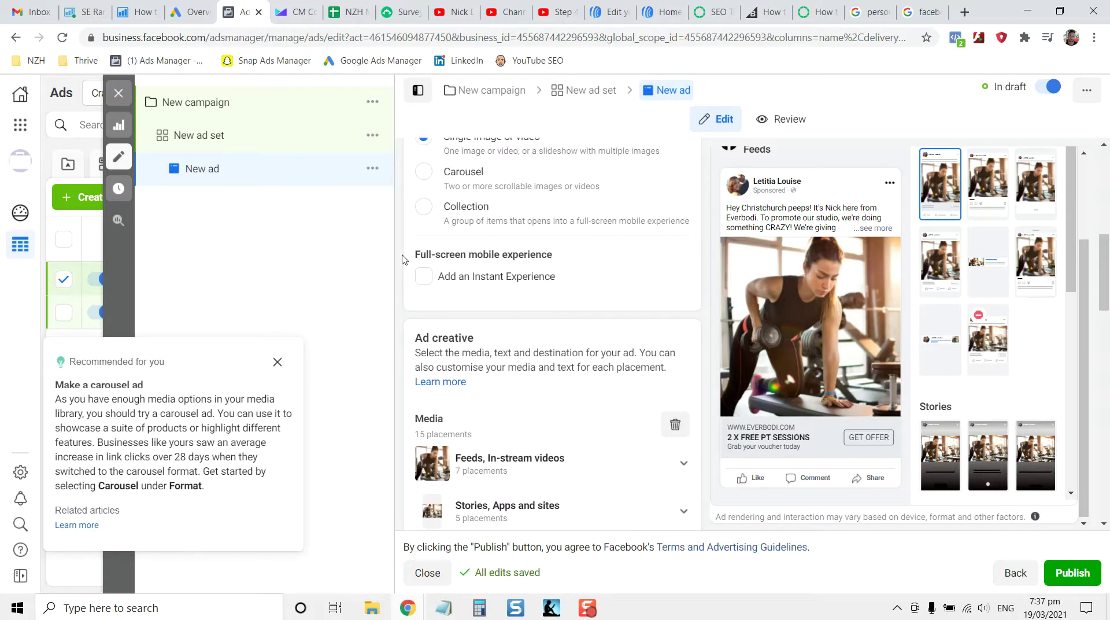
scroll(403, 259, up, 1)
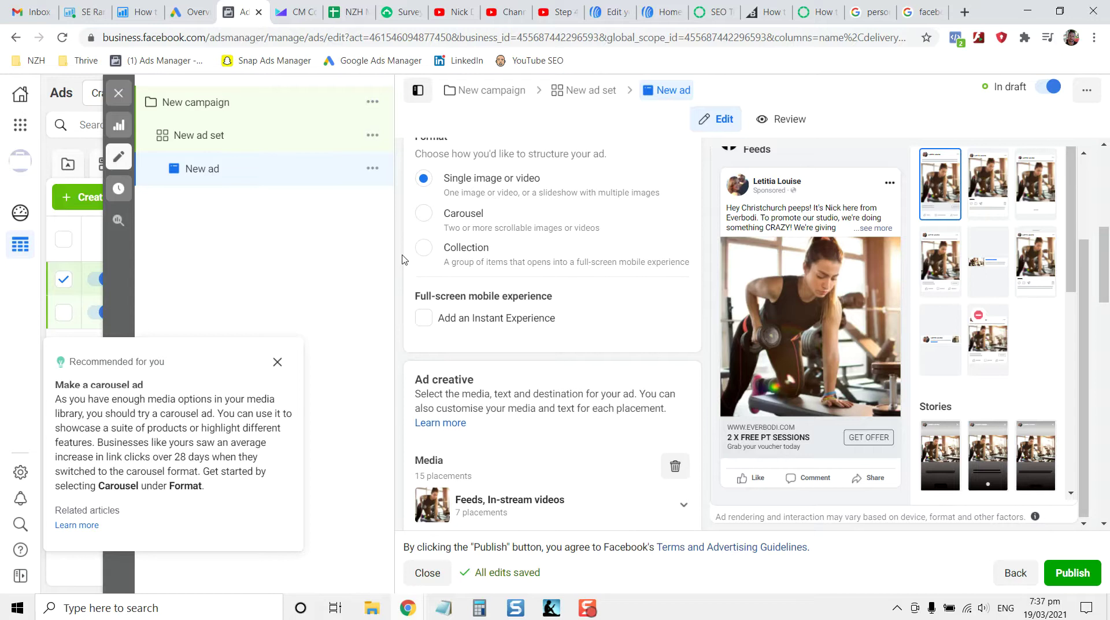
scroll(403, 260, up, 2)
scroll(403, 260, down, 10)
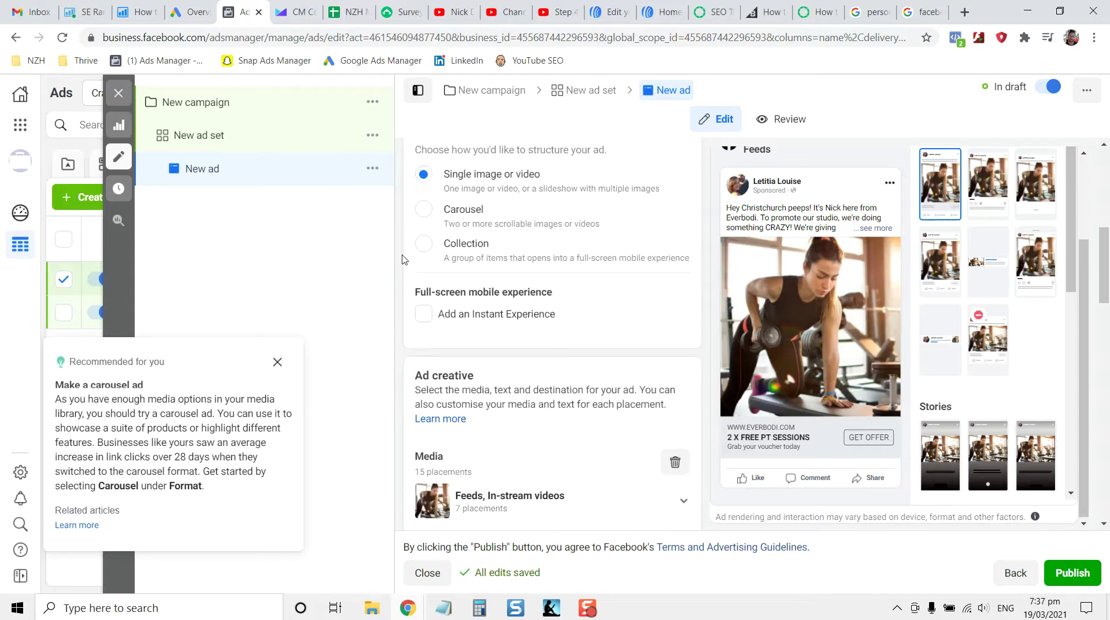
scroll(403, 259, down, 1)
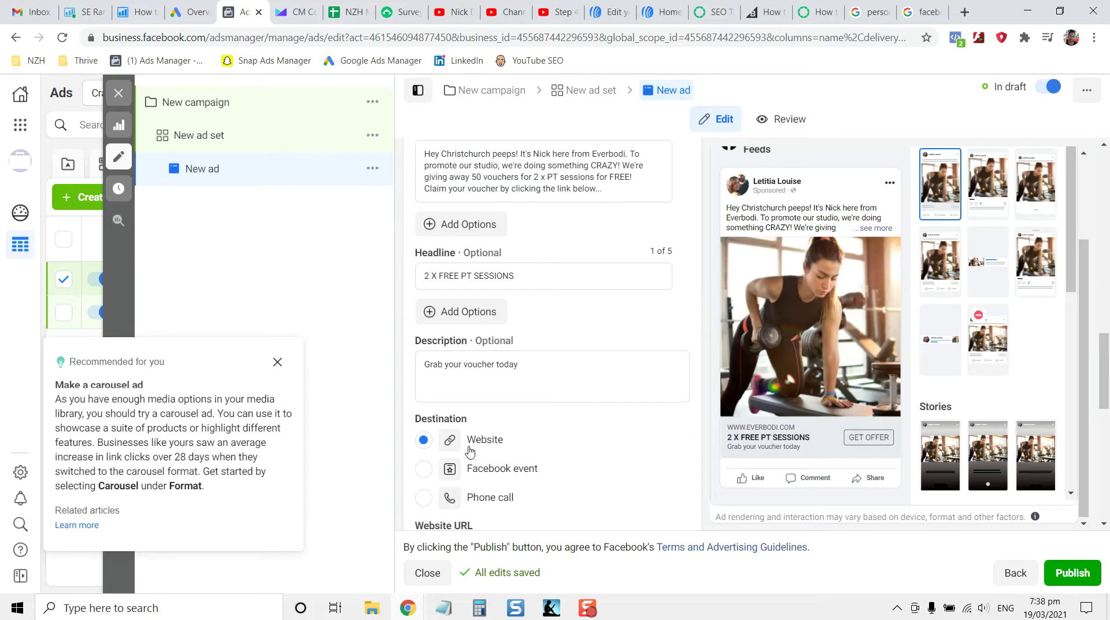
mouse_move(590, 610)
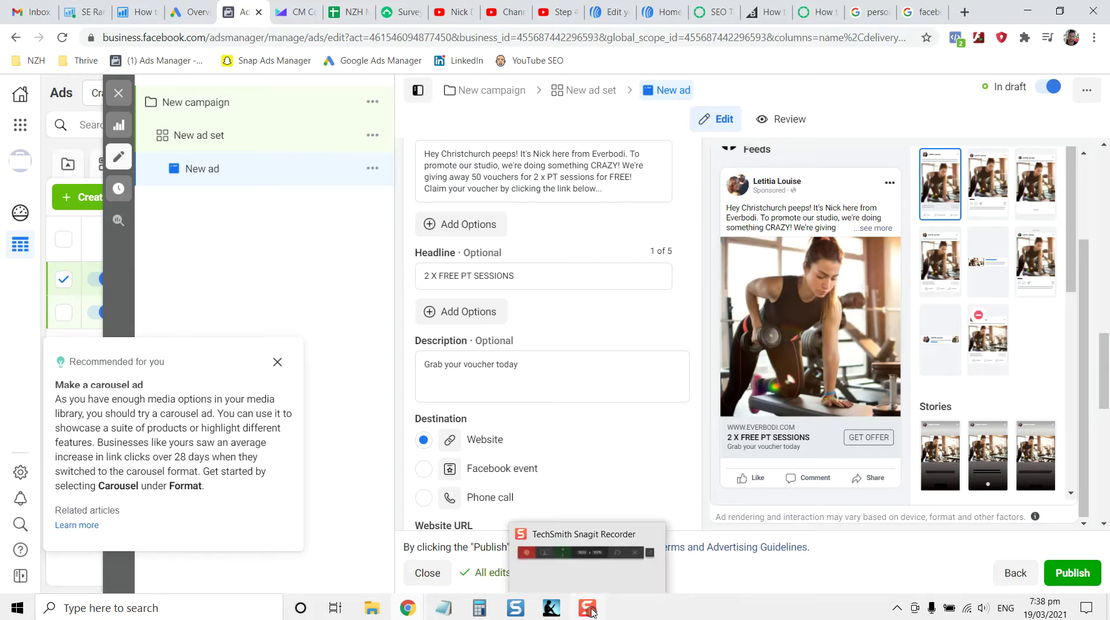